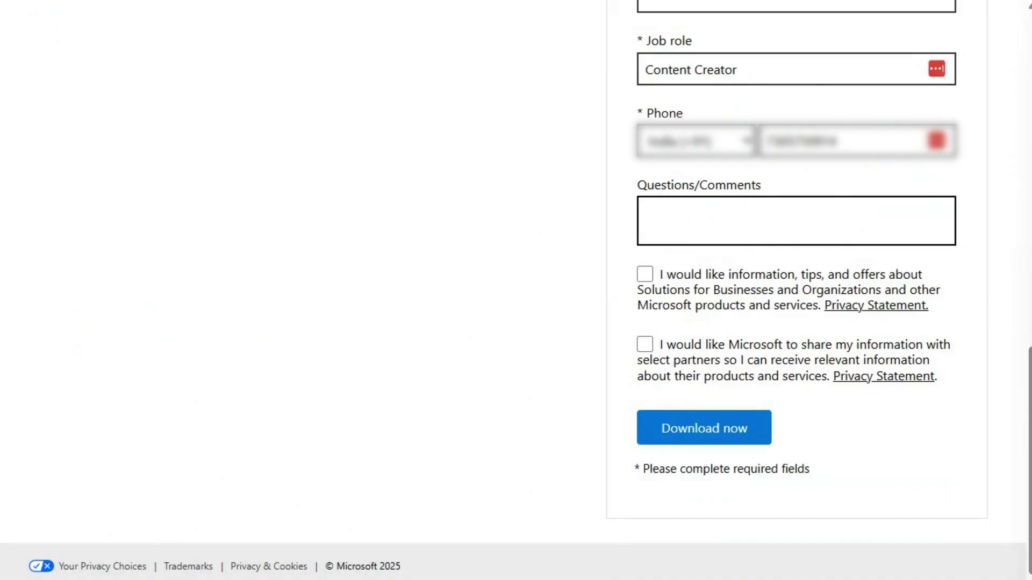
# - Submit the evaluation registration form and download the 64-bit edition EXE of SQL Server 2025 Preview
pyautogui.press('Return')
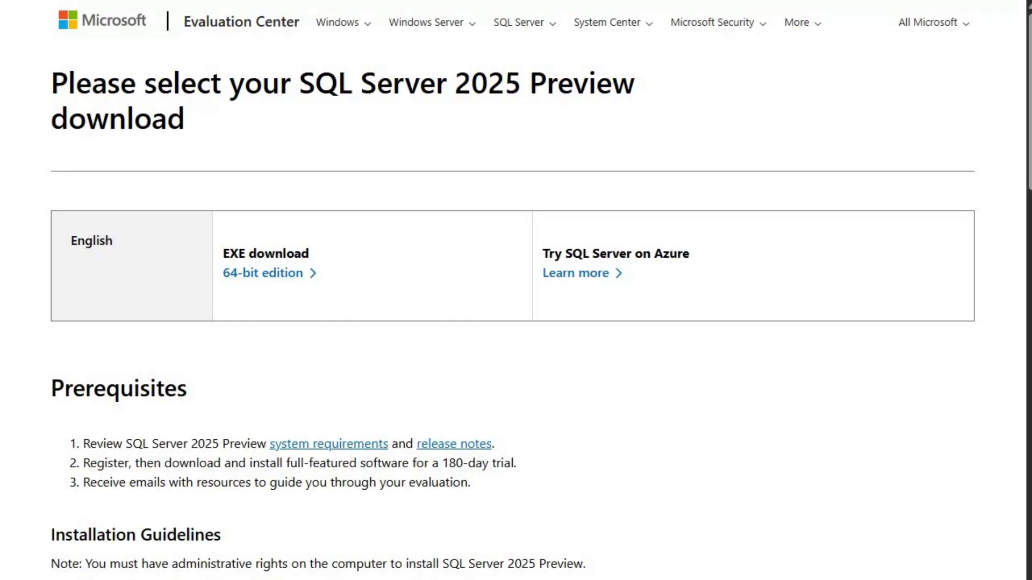
pyautogui.click(263, 273)
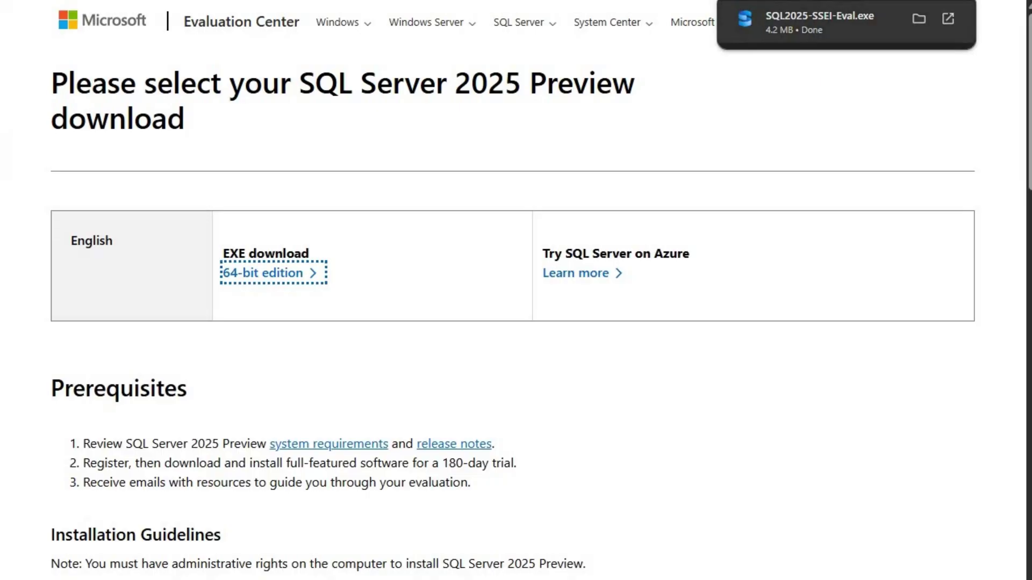
# - Show the downloaded SQL2025-SSEI-Eval file in its folder and run it
pyautogui.click(871, 22)
pyautogui.click(919, 18)
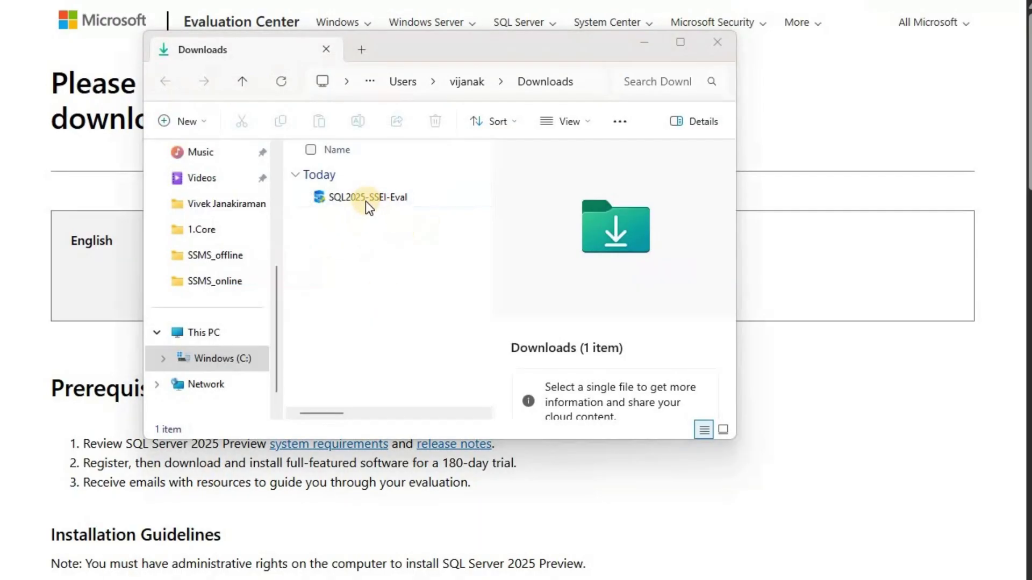
pyautogui.doubleClick(365, 200)
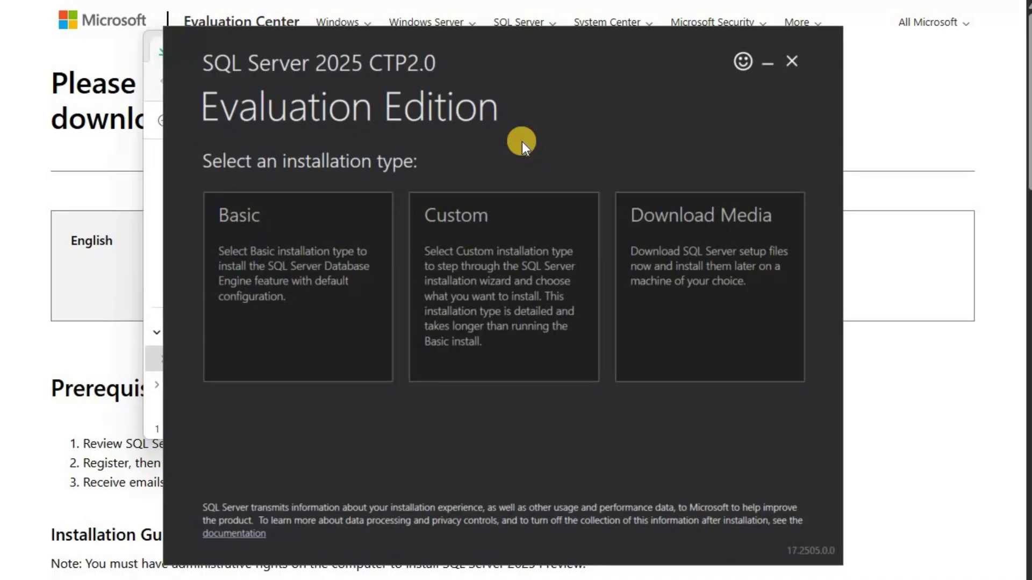
# - Download the English ISO installation media to the Downloads folder and exit the SQL Server installer
pyautogui.click(732, 293)
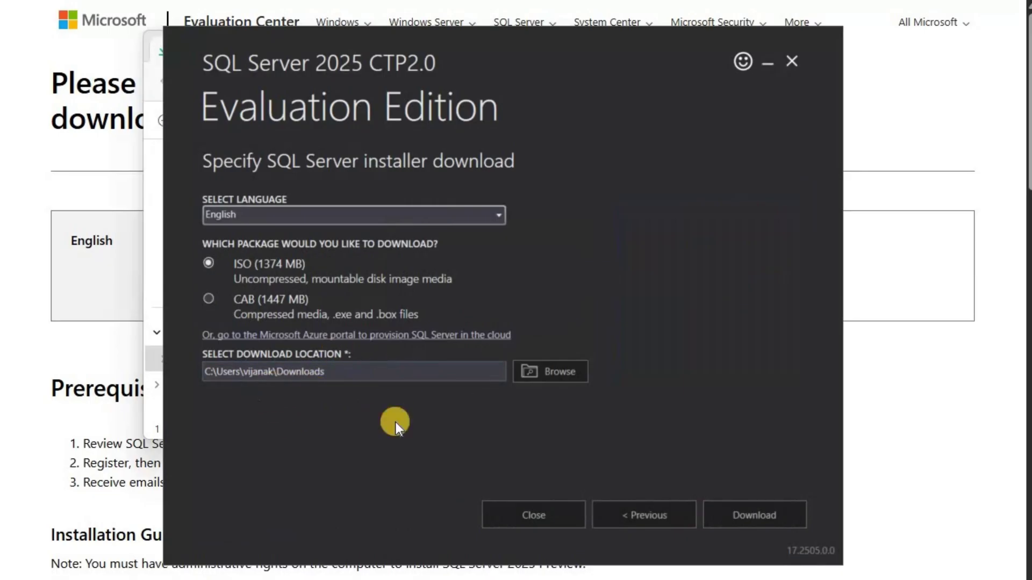
pyautogui.click(753, 515)
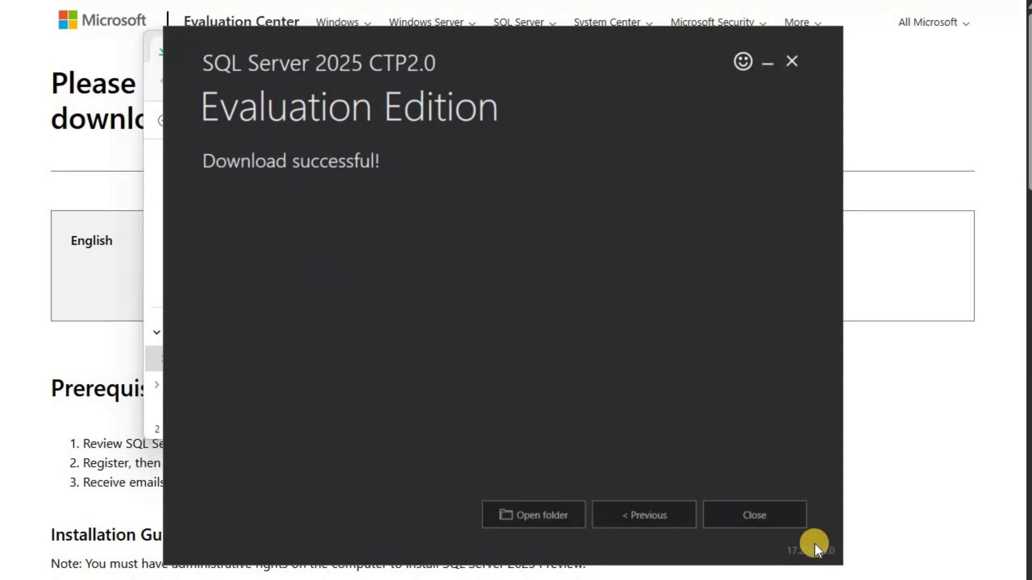
pyautogui.click(774, 518)
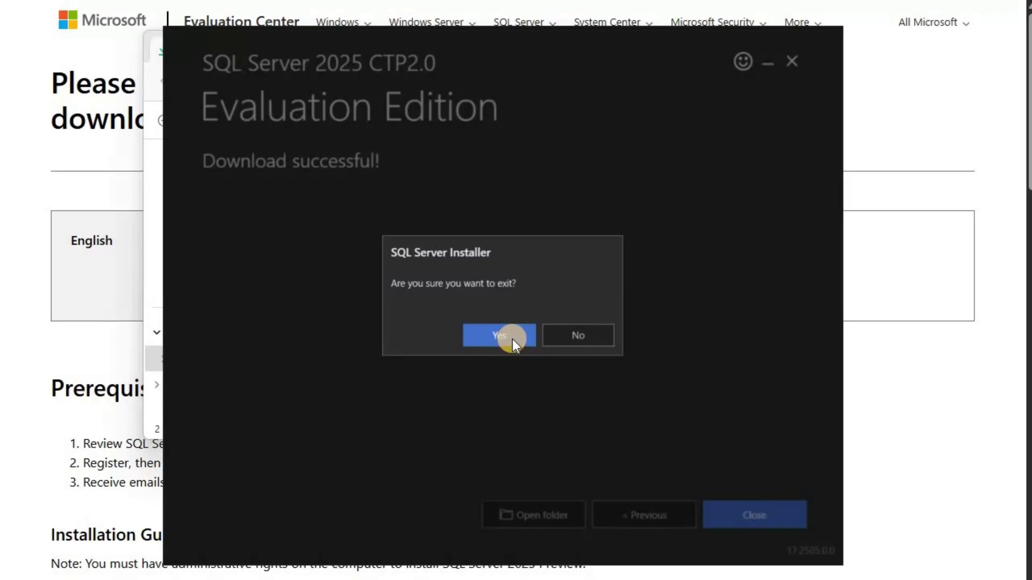
pyautogui.click(512, 339)
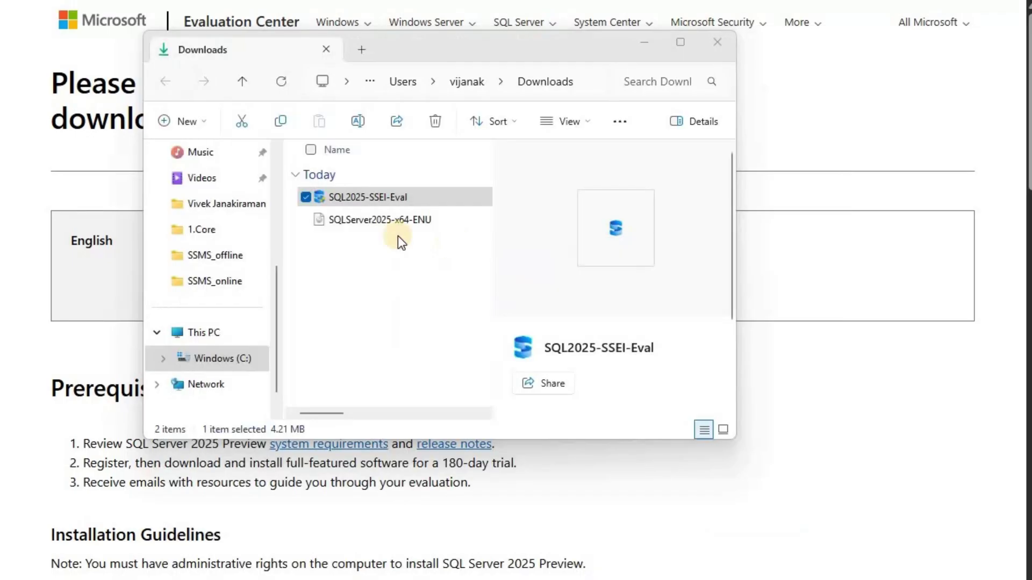
# - Mount the SQLServer2025-x64-ENU disk image from the Downloads folder
pyautogui.click(365, 220)
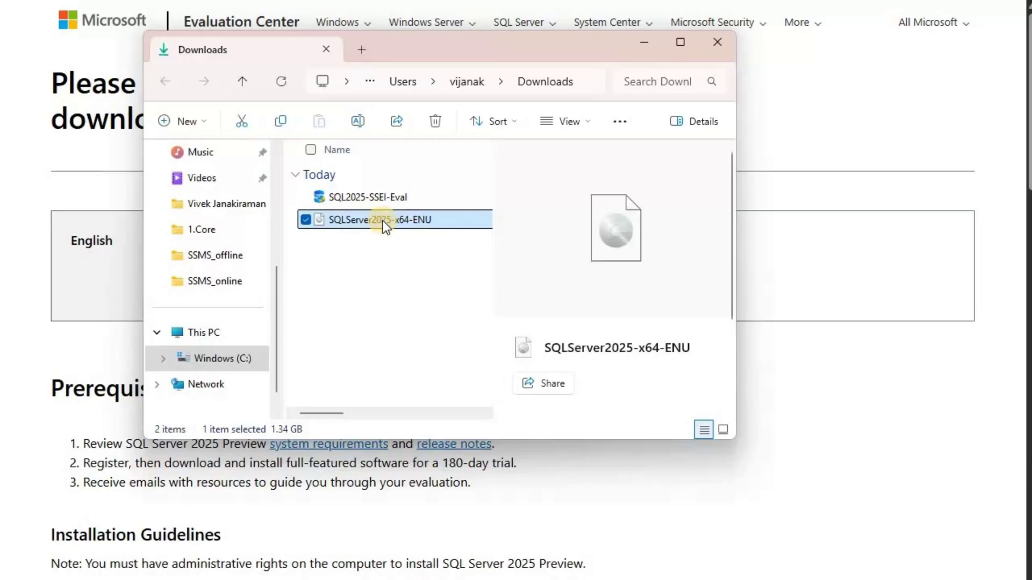
pyautogui.rightClick(383, 223)
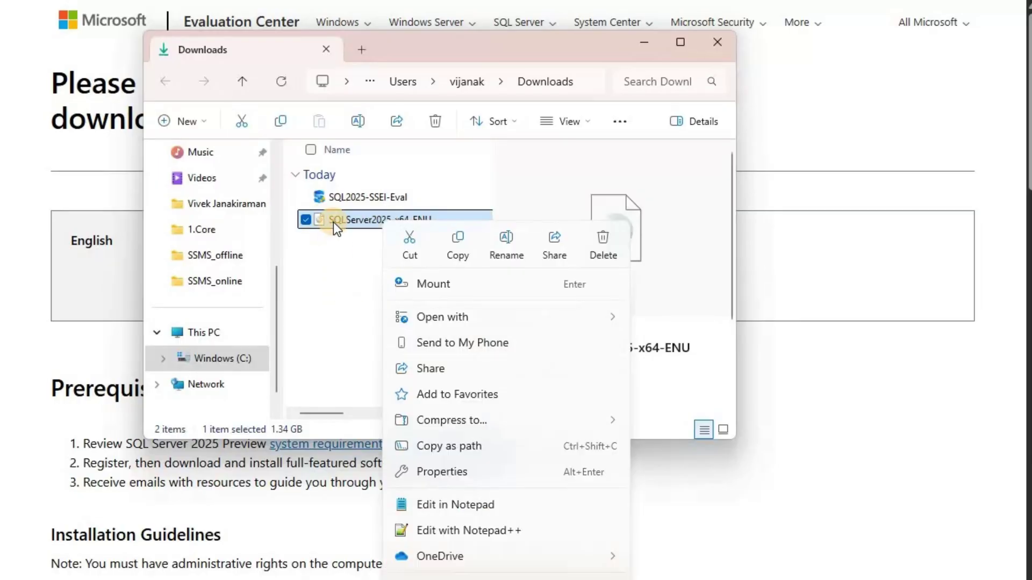
pyautogui.press('Return')
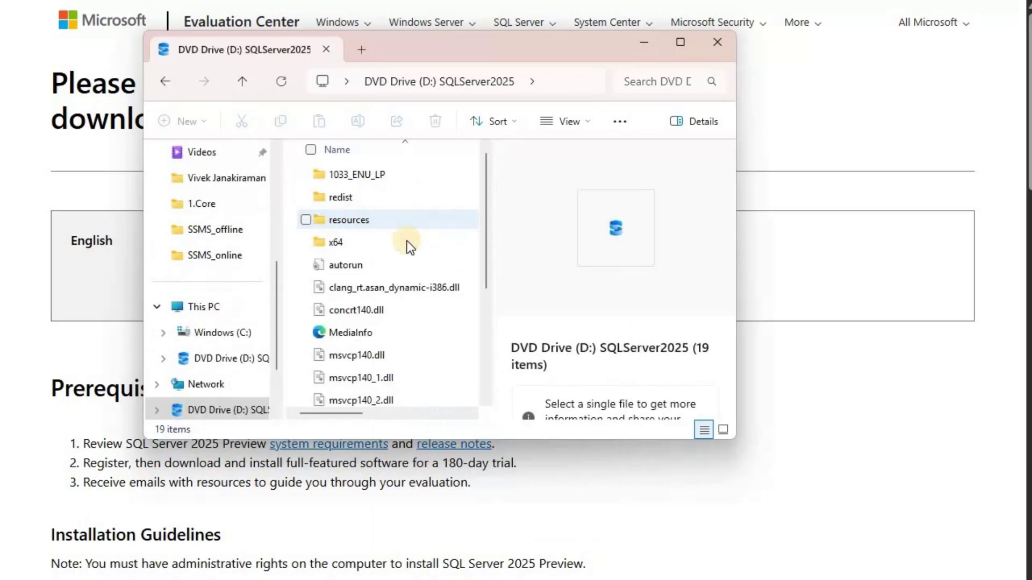
# - Copy all files and folders of the mounted SQLServer2025 DVD drive
pyautogui.click(330, 247)
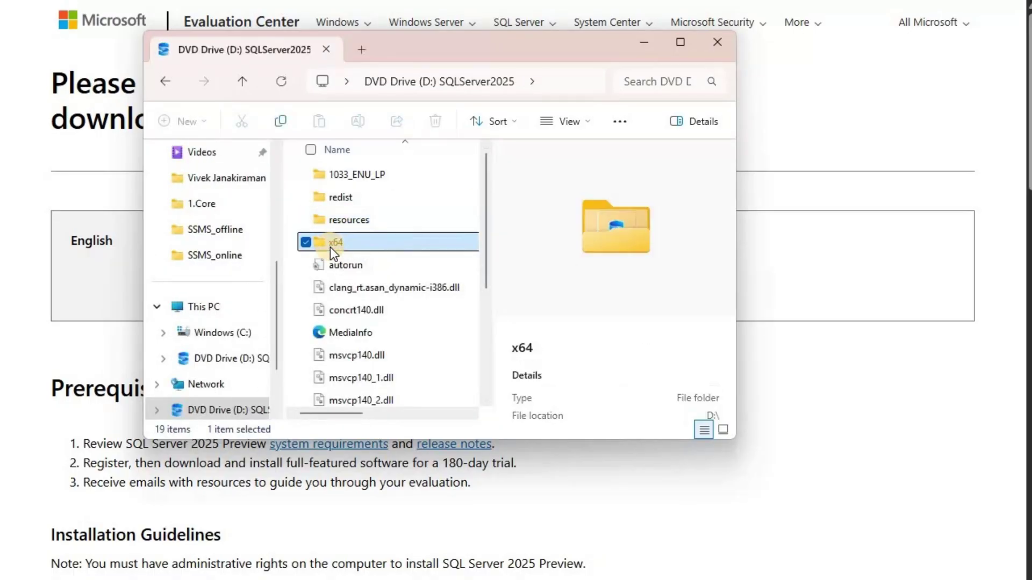
pyautogui.hotkey('ctrl', 'a')
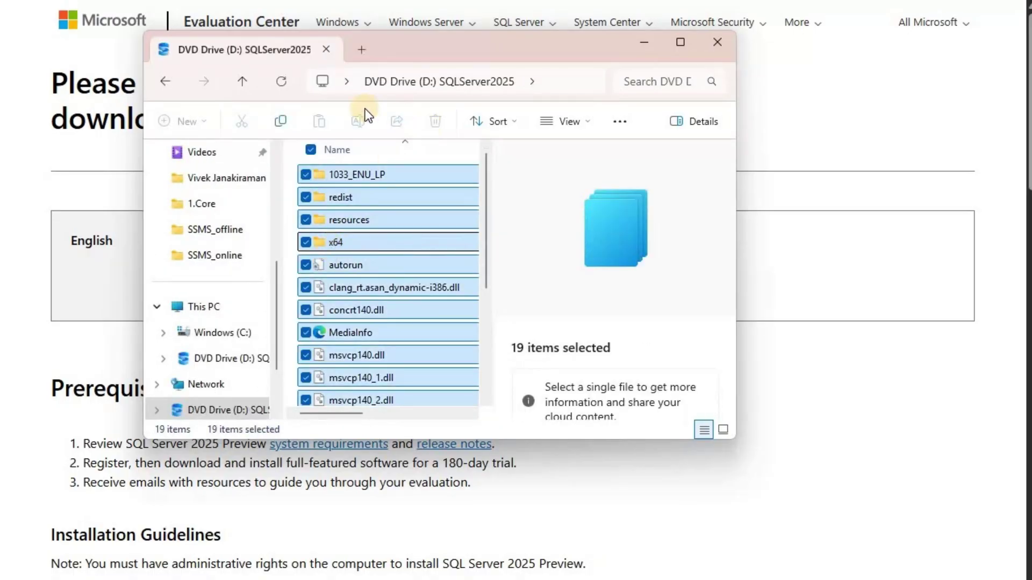
pyautogui.hotkey('ctrl', 'c')
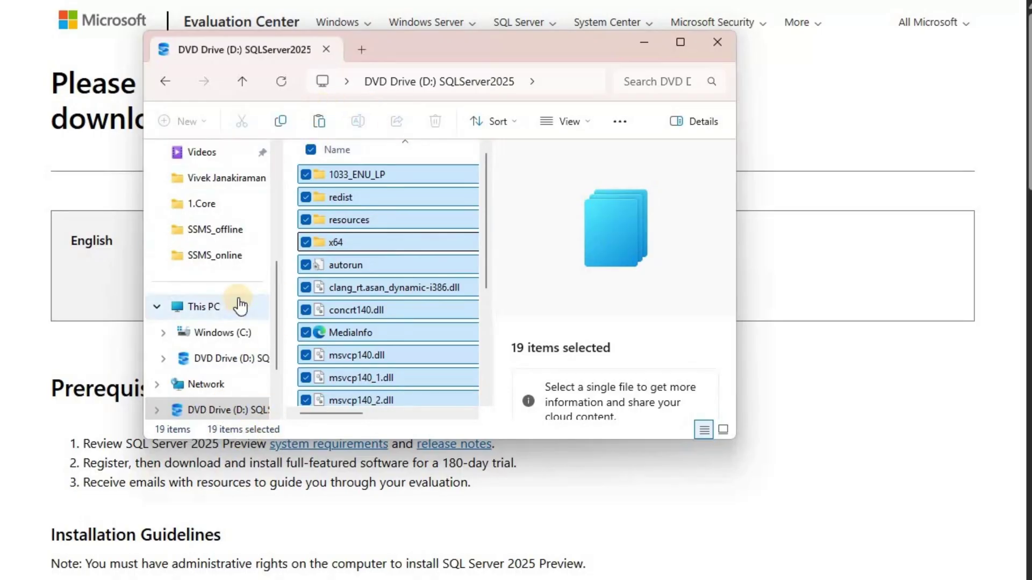
# - Create a new folder named SQL2025 in the Downloads folder
pyautogui.scroll(3, 239, 306)
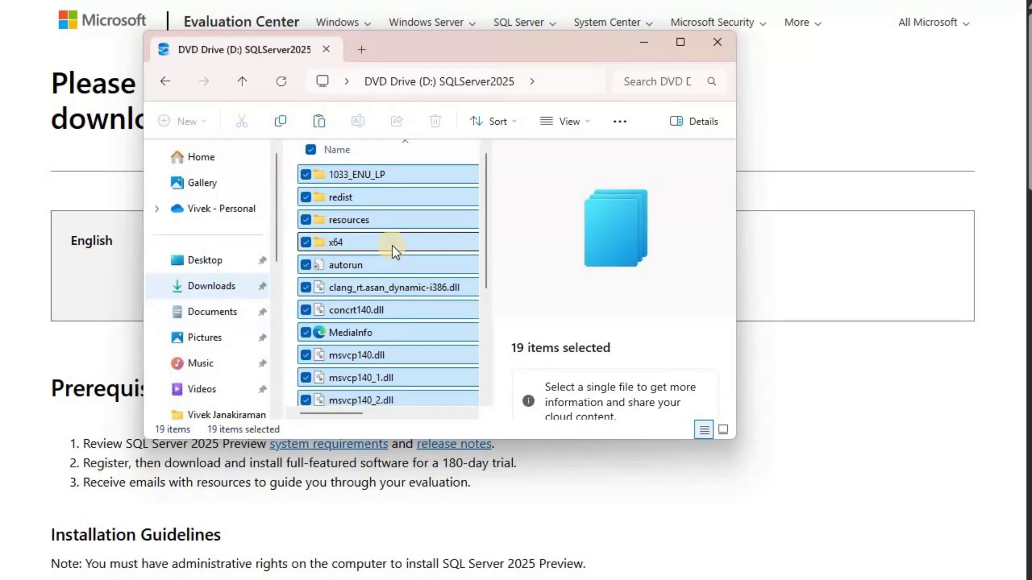
pyautogui.click(212, 286)
pyautogui.rightClick(437, 395)
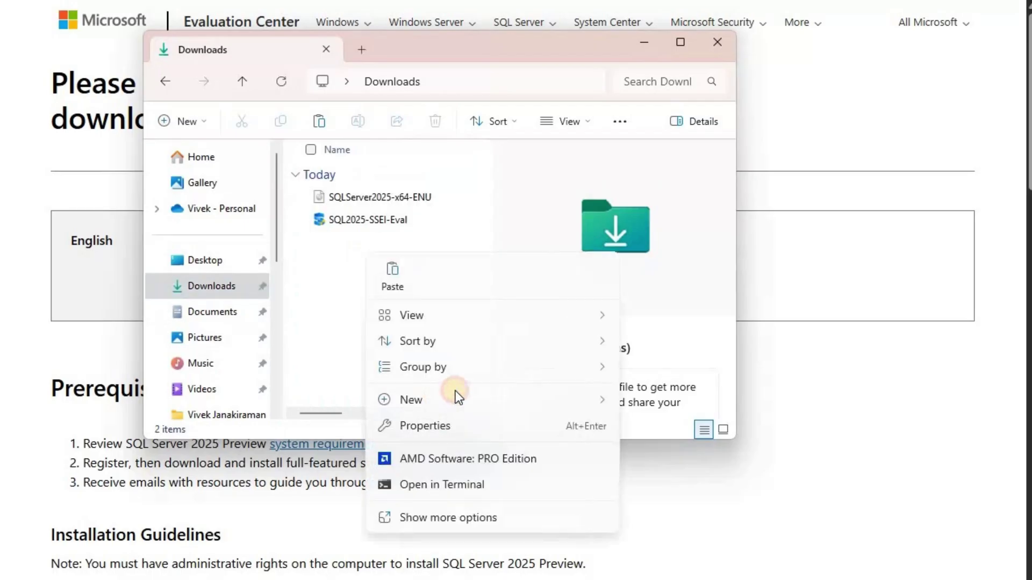
pyautogui.moveTo(591, 399)
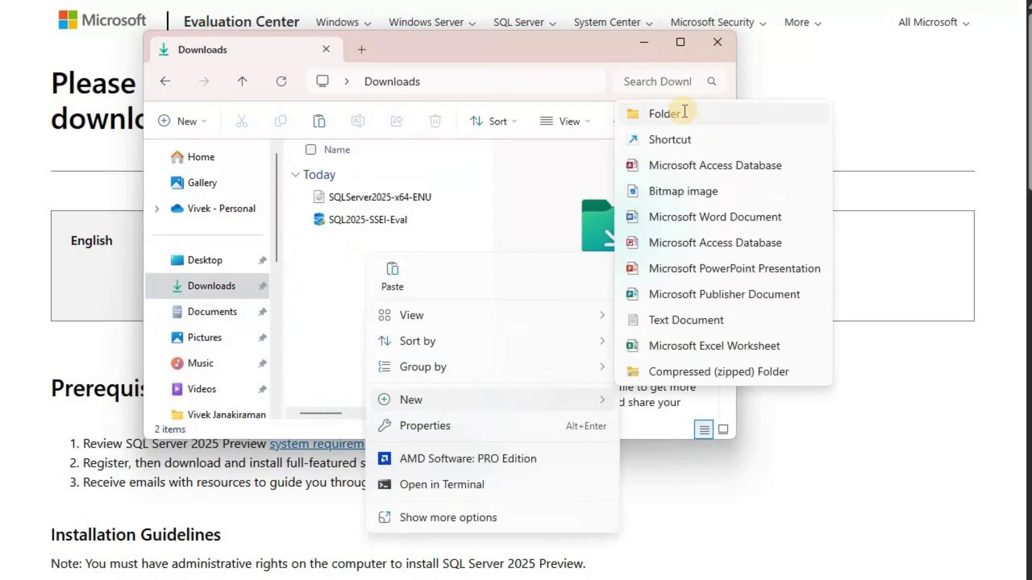
pyautogui.click(664, 114)
pyautogui.write('QL')
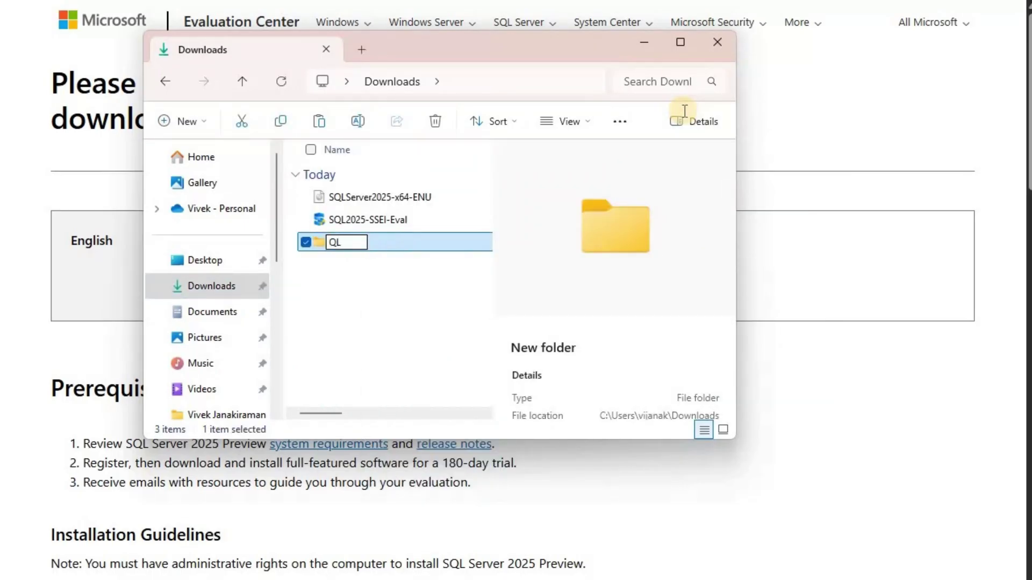
pyautogui.hotkey('ctrl', 'a')
pyautogui.write('SQL2025')
pyautogui.press('Return')
# - Paste the copied installation files into the SQL2025 folder and enlarge the window to review them
pyautogui.doubleClick(367, 239)
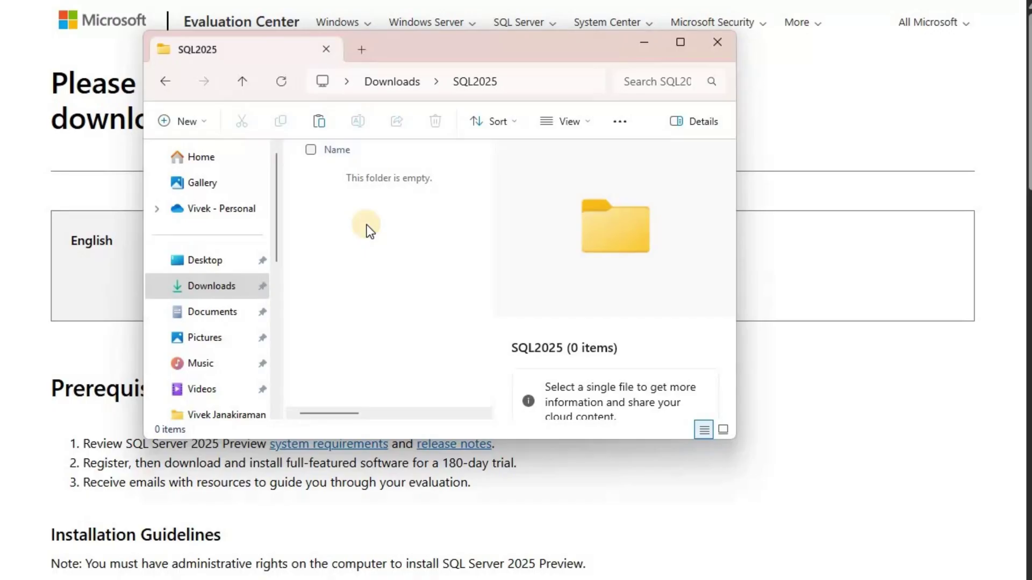
pyautogui.hotkey('ctrl', 'v')
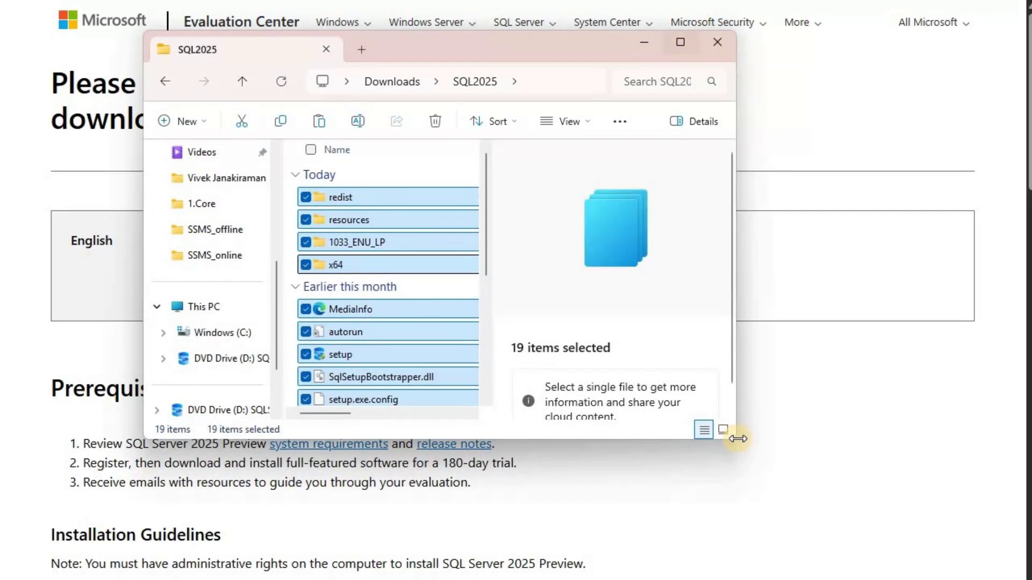
pyautogui.moveTo(736, 439); pyautogui.dragTo(968, 544)
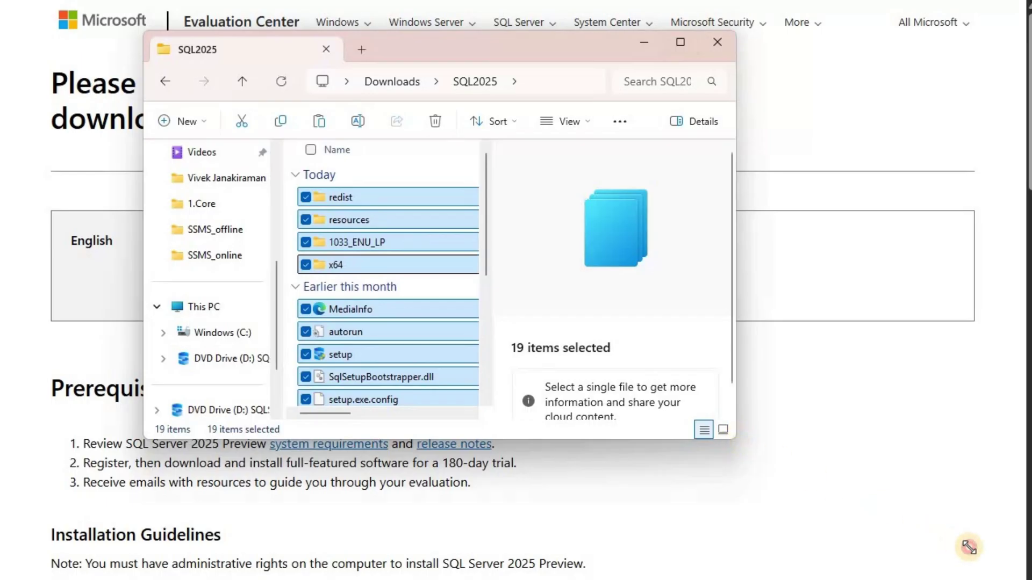
pyautogui.scroll(-3, 500, 318)
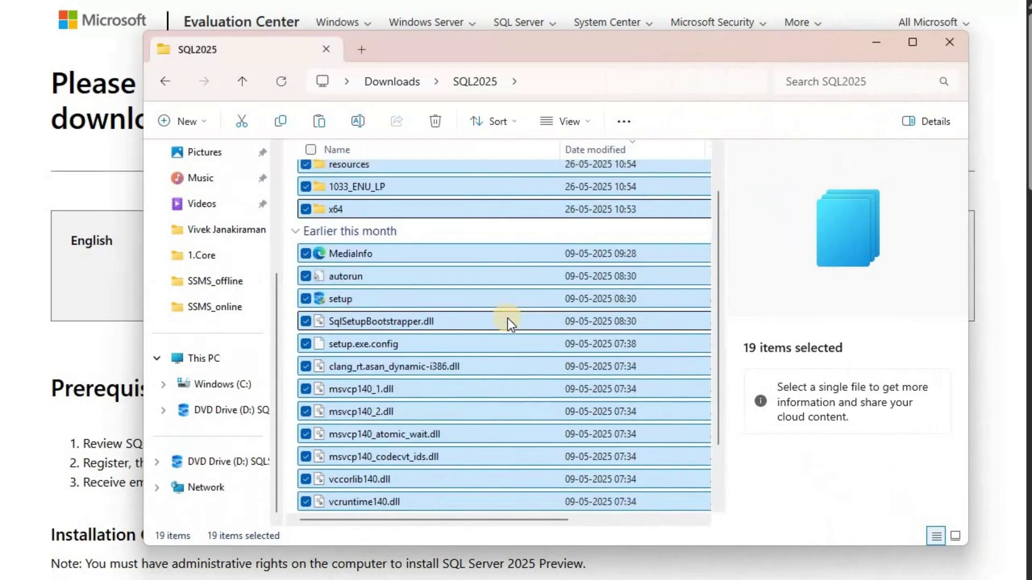
pyautogui.scroll(3, 403, 267)
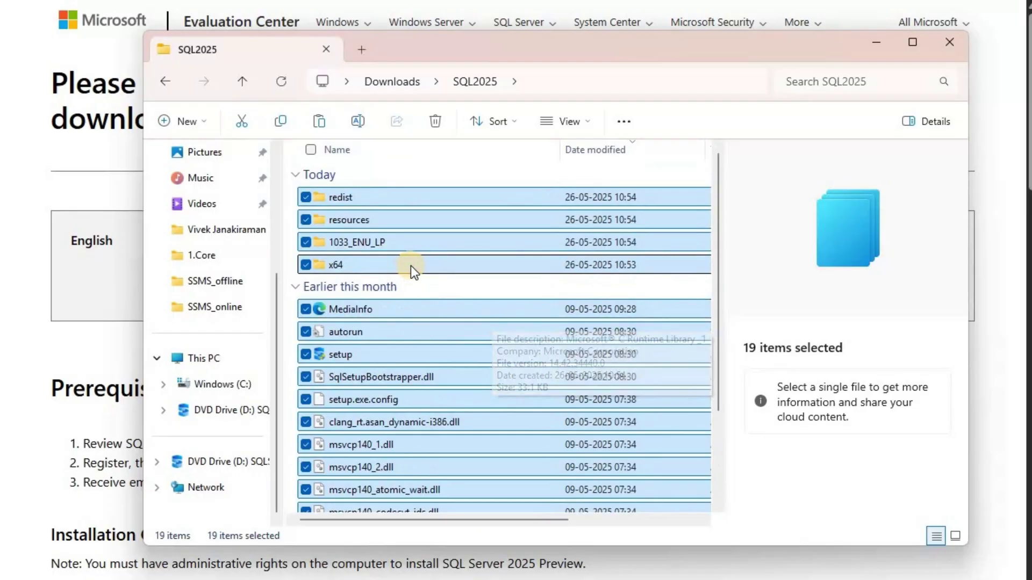
# - Run the setup application from the SQL2025 folder
pyautogui.click(410, 266)
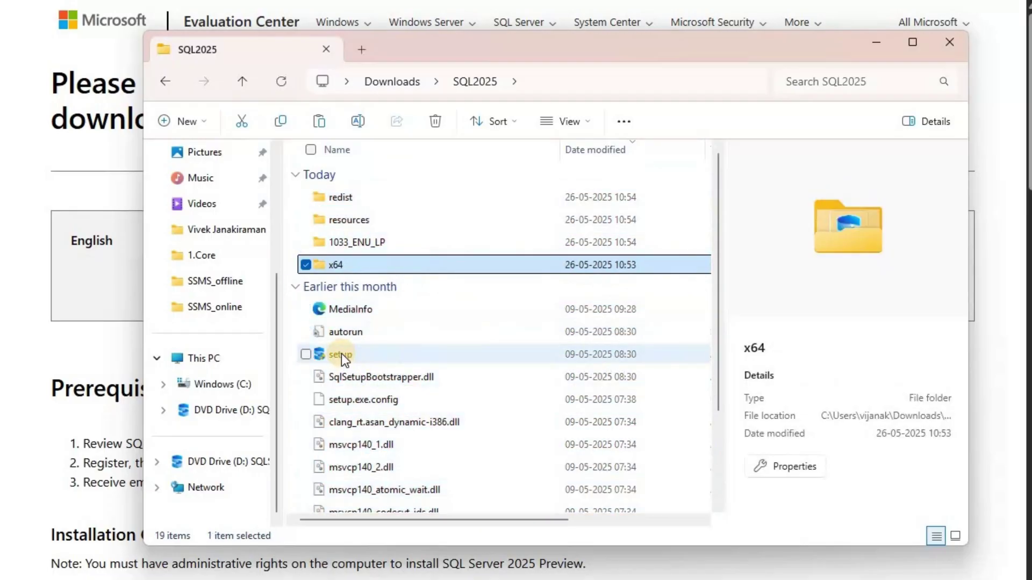
pyautogui.click(341, 353)
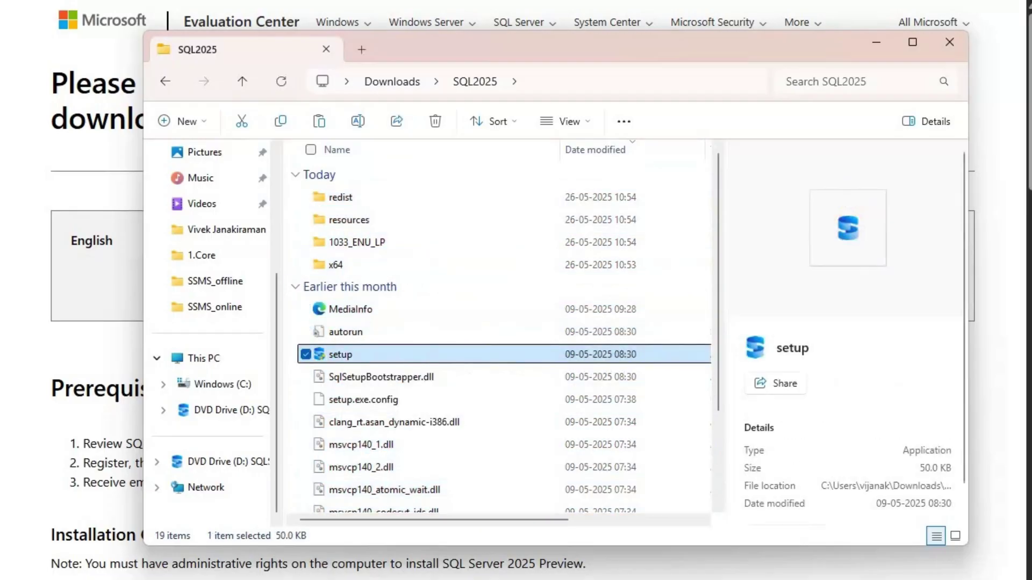
pyautogui.press('Return')
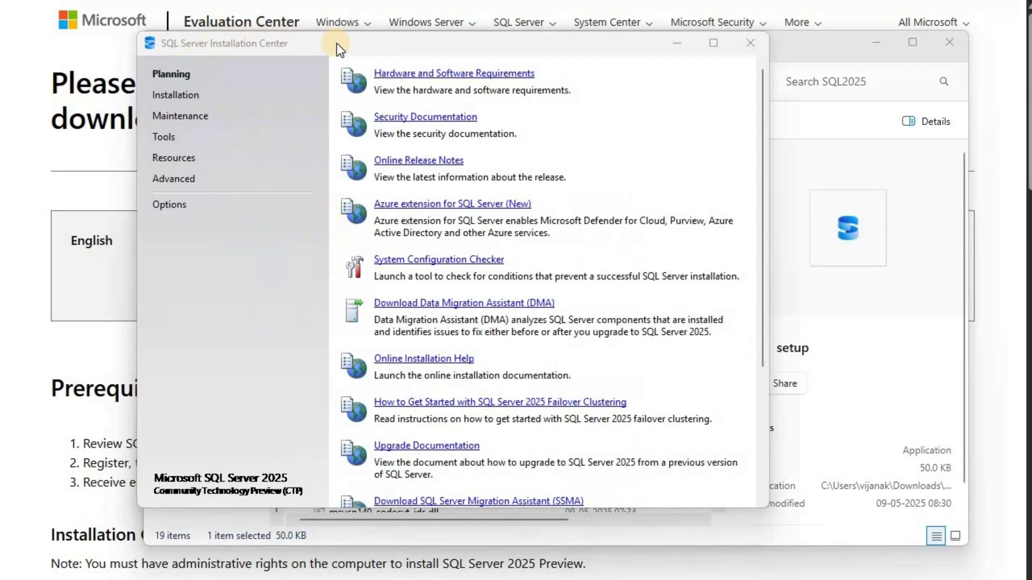
# - Start a new SQL Server standalone installation and choose Enterprise Developer as the free edition
pyautogui.click(184, 102)
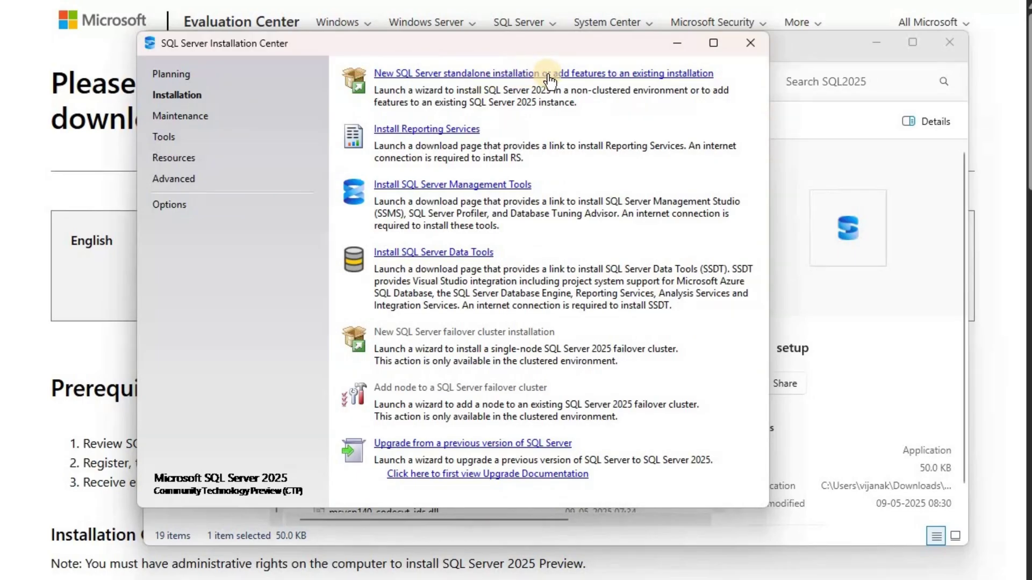
pyautogui.click(615, 73)
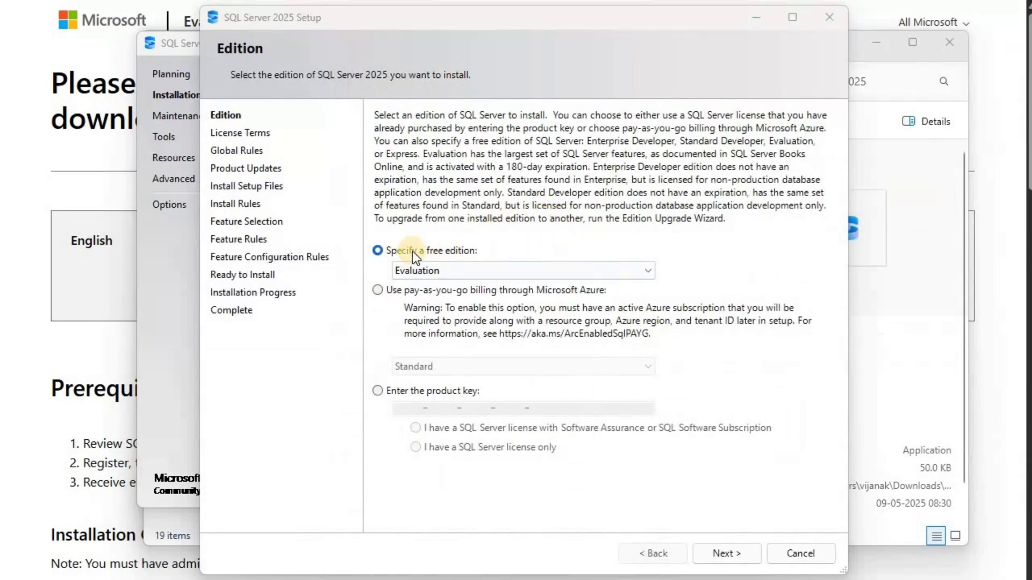
pyautogui.click(647, 268)
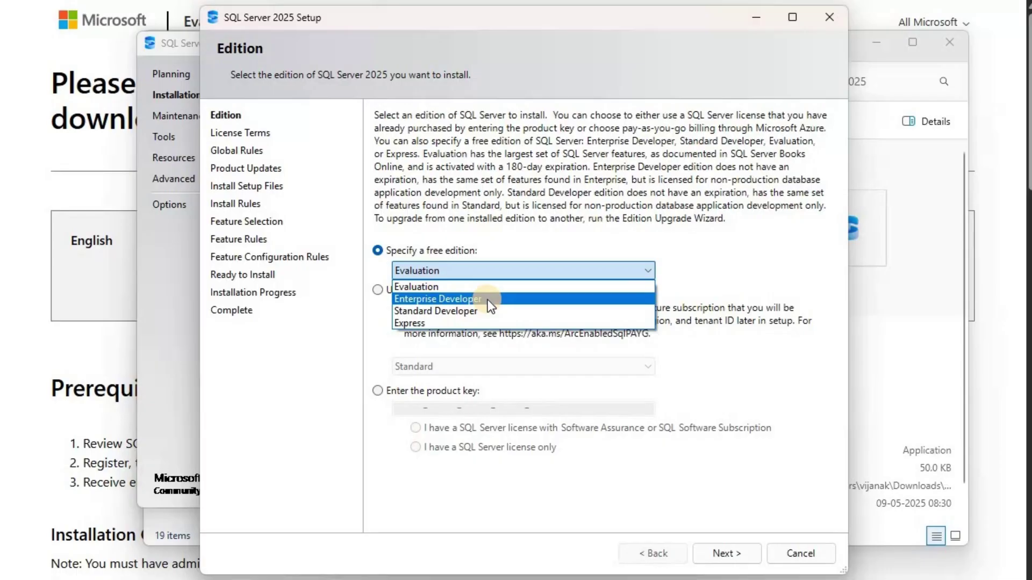
pyautogui.click(437, 299)
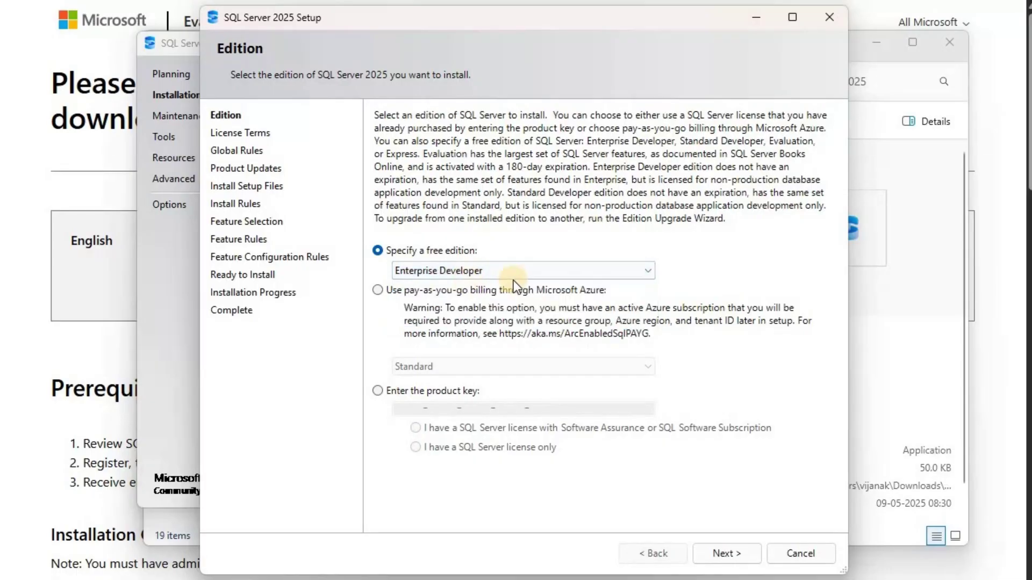
pyautogui.click(726, 553)
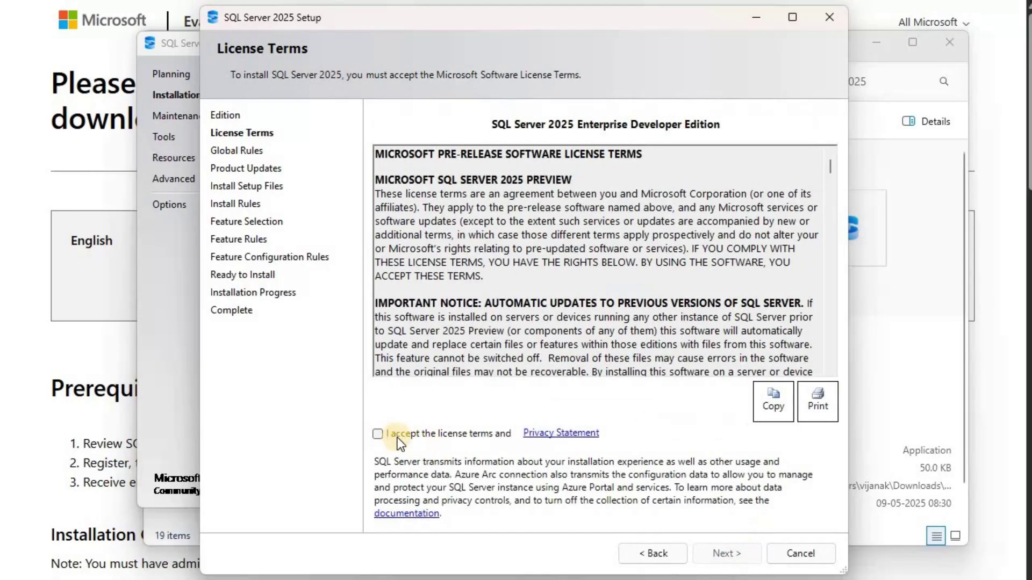
# - Accept the license terms and continue past the install rules to the feature selection
pyautogui.hotkey('alt', 'a')
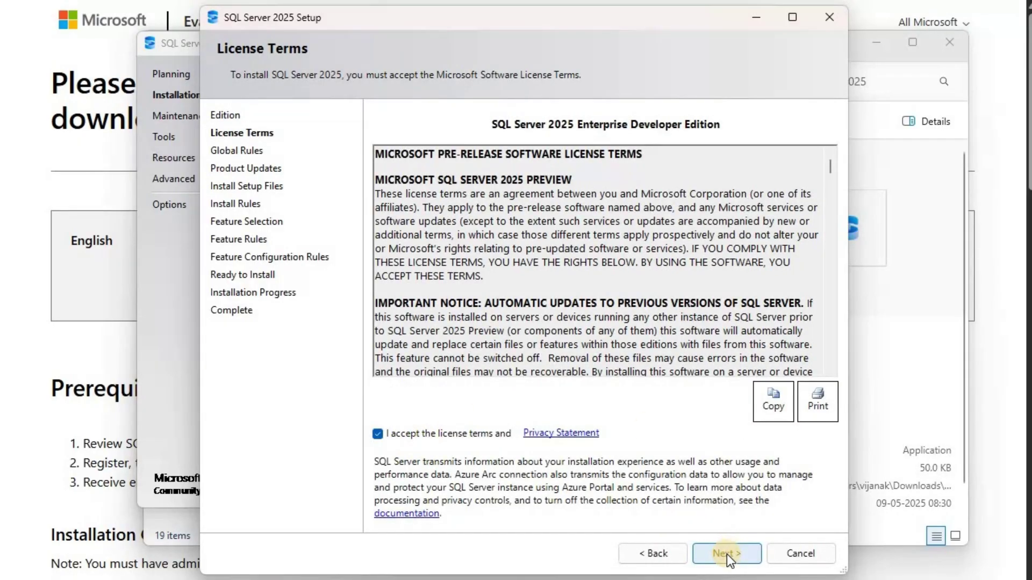
pyautogui.click(727, 554)
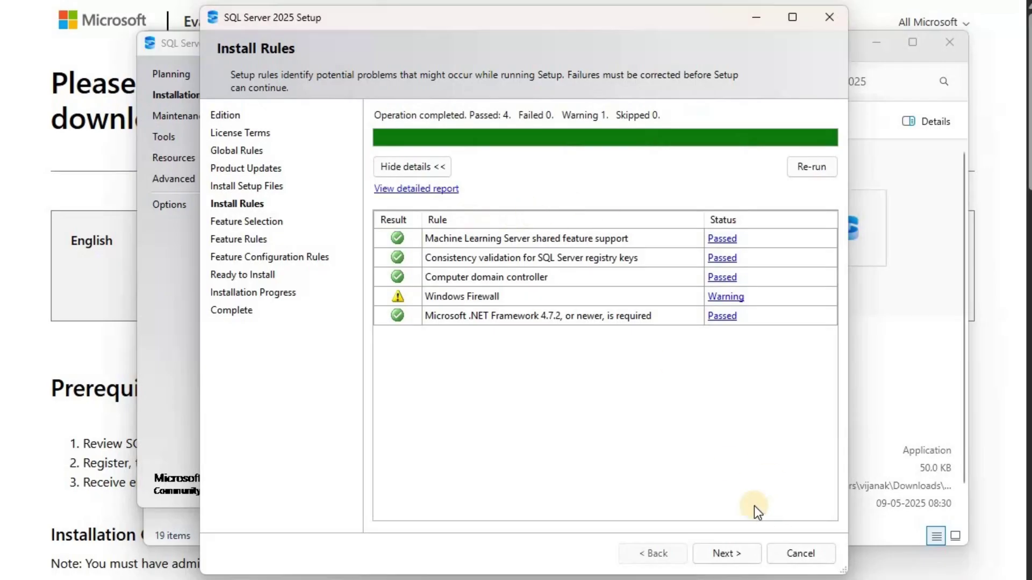
pyautogui.click(739, 563)
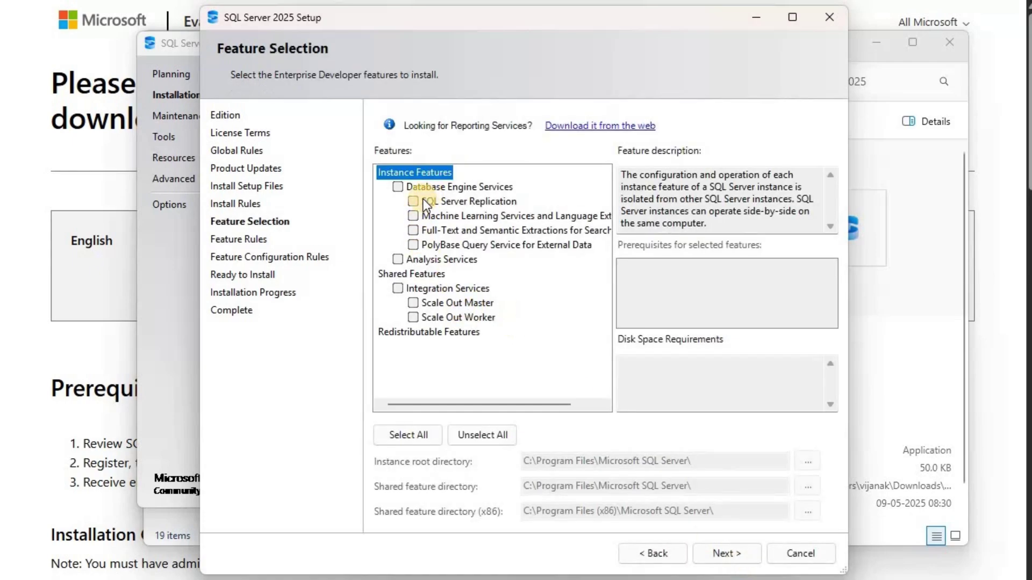
# - Select Database Engine Services with replication, machine learning, full-text search and PolyBase features, and continue to the instance configuration
pyautogui.click(397, 186)
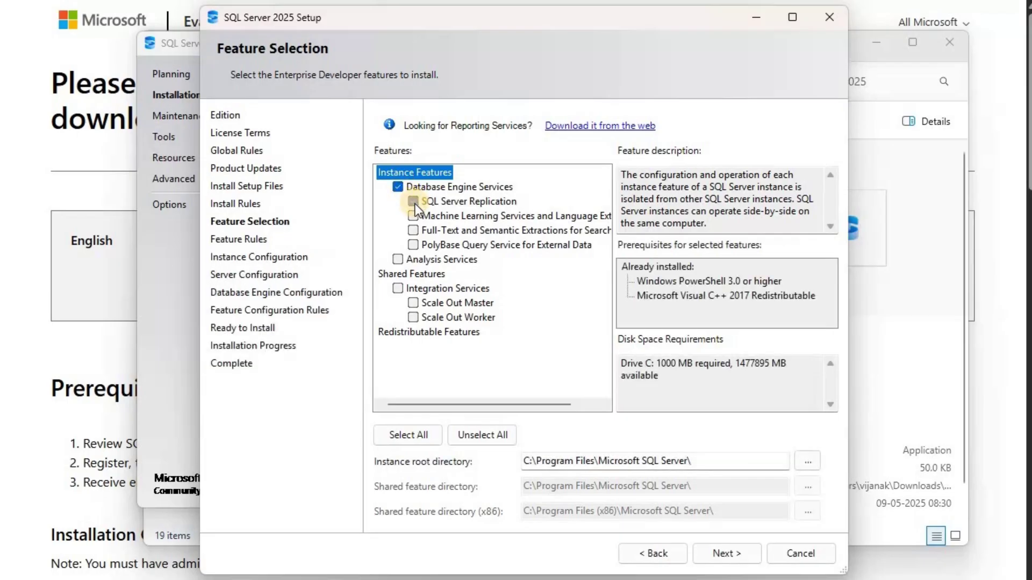
pyautogui.click(413, 245)
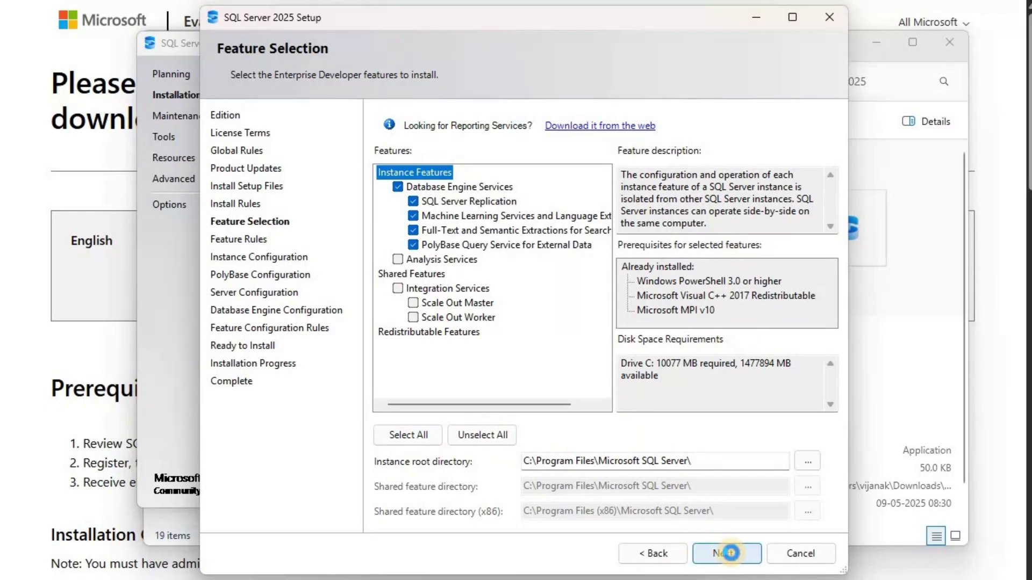
pyautogui.click(730, 554)
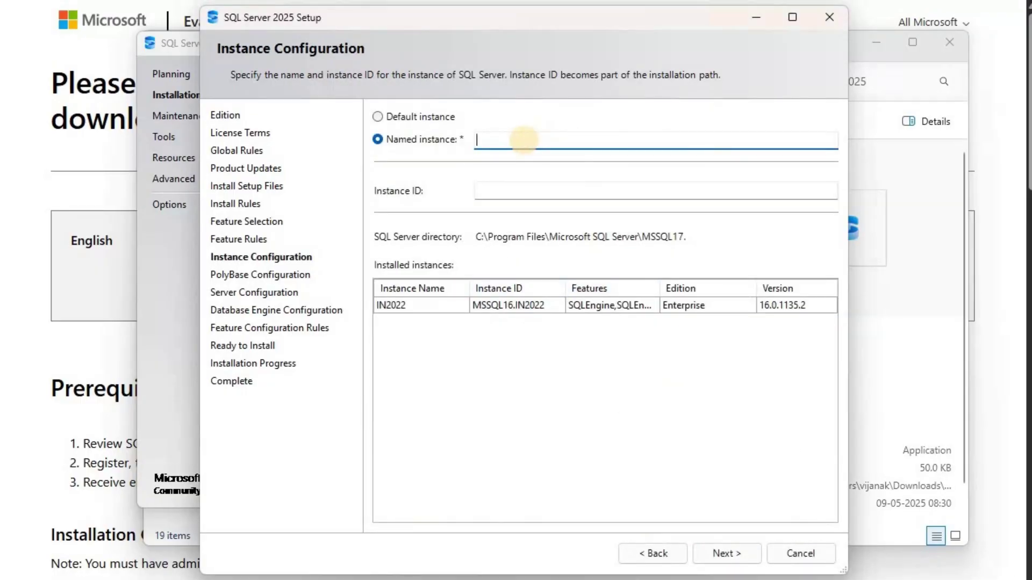
pyautogui.write('IN2025')
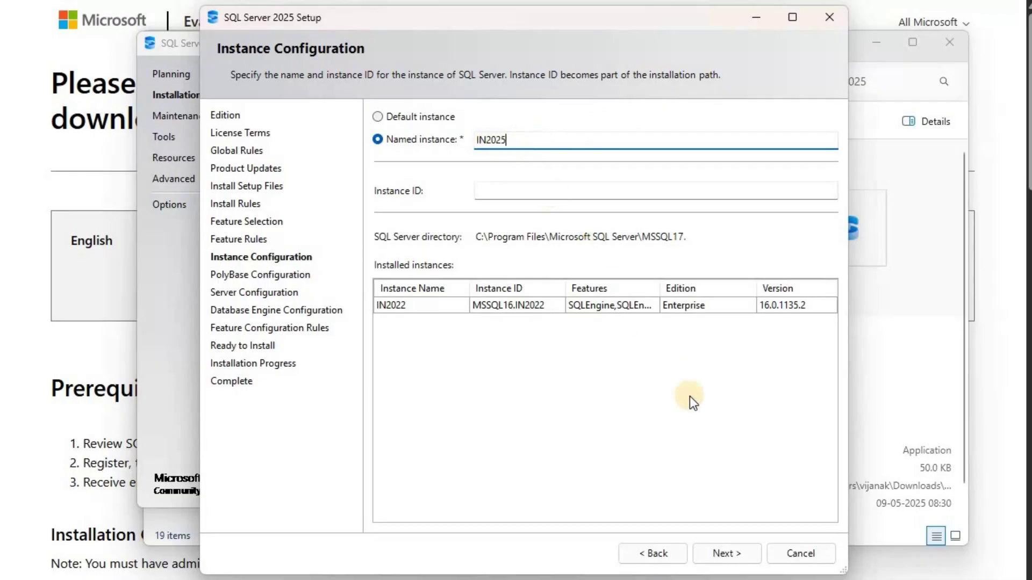
pyautogui.click(727, 554)
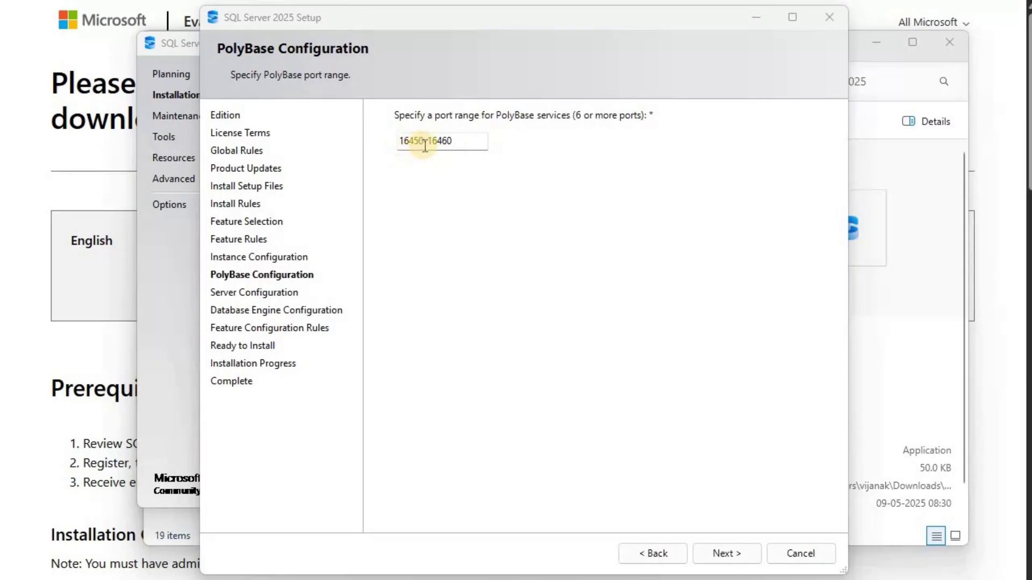
pyautogui.click(736, 553)
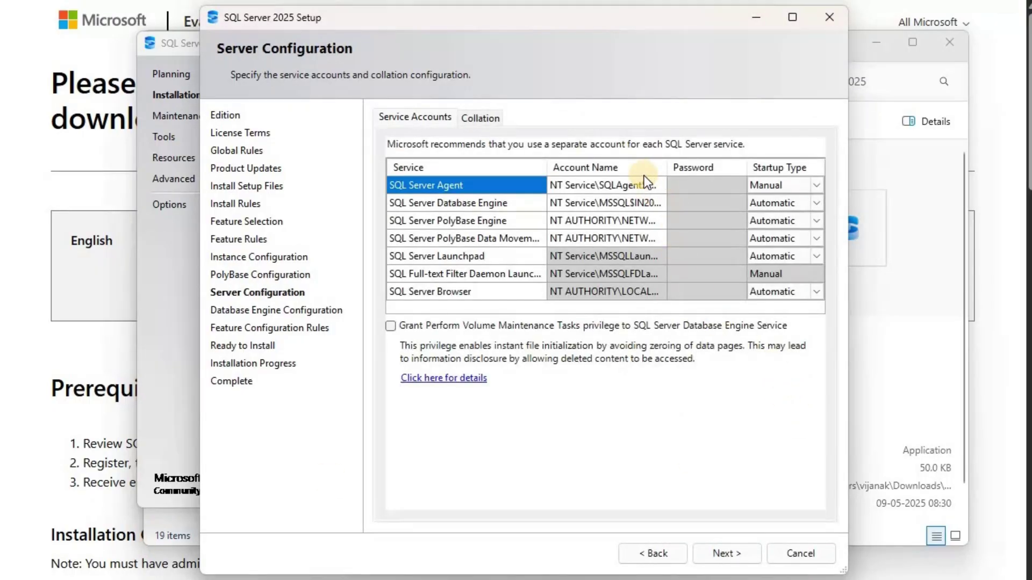
# - Set the SQL Server Agent startup type to Automatic, grant the Perform Volume Maintenance Tasks privilege to the Database Engine service and continue
pyautogui.click(613, 189)
pyautogui.moveTo(689, 164); pyautogui.dragTo(690, 164)
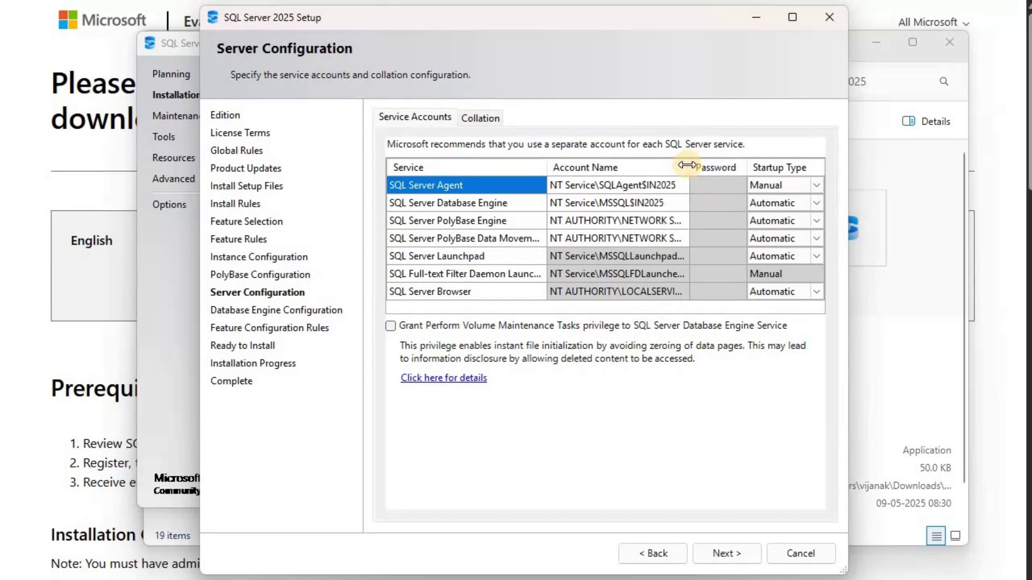
pyautogui.click(629, 189)
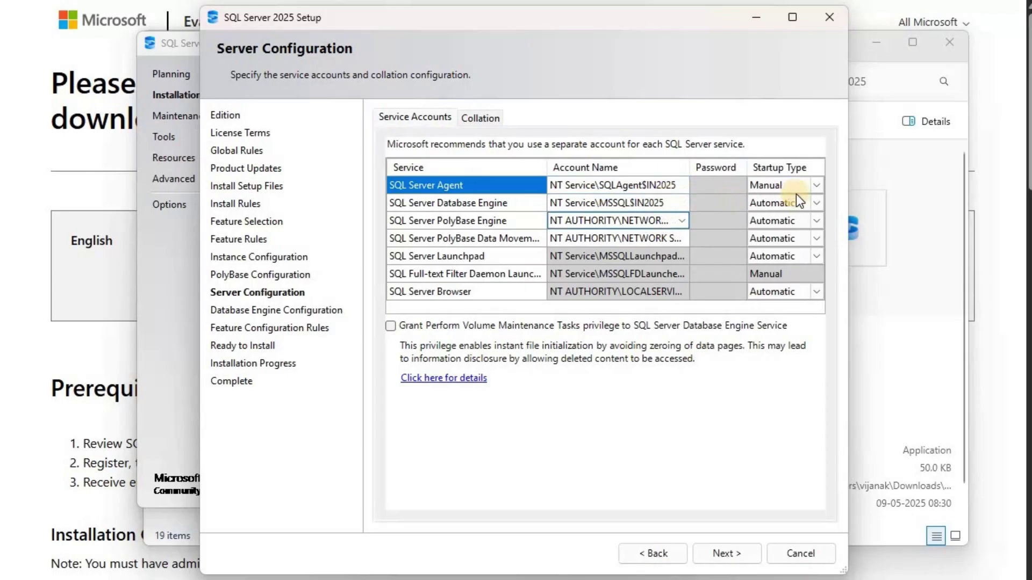
pyautogui.click(813, 186)
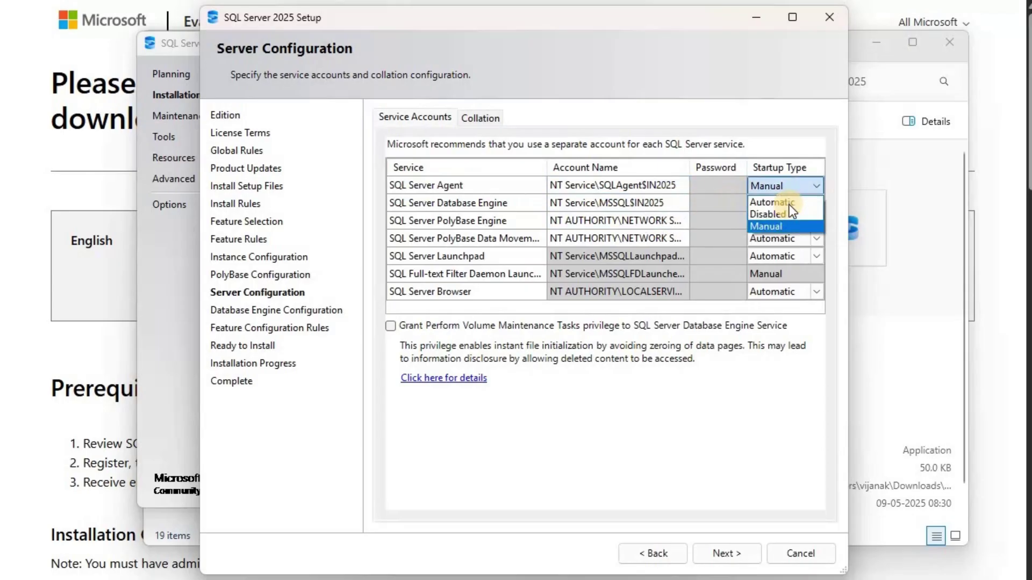
pyautogui.click(775, 200)
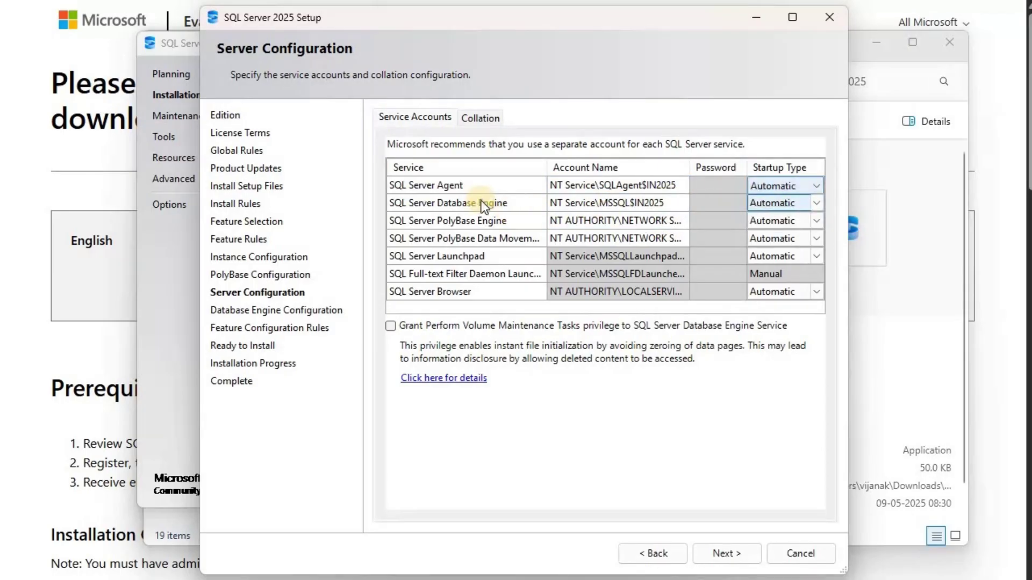
pyautogui.click(771, 188)
pyautogui.click(391, 326)
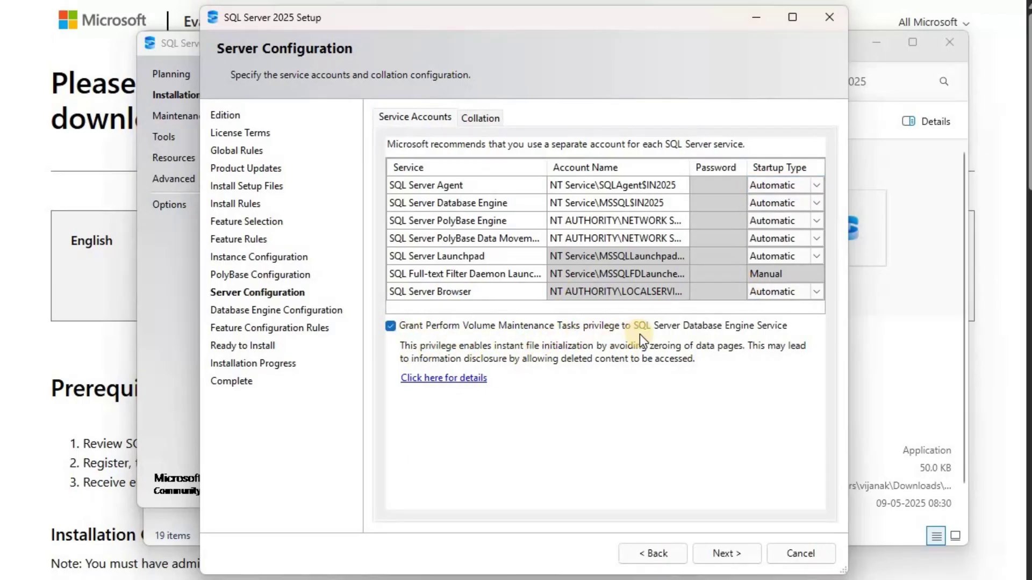
pyautogui.click(734, 556)
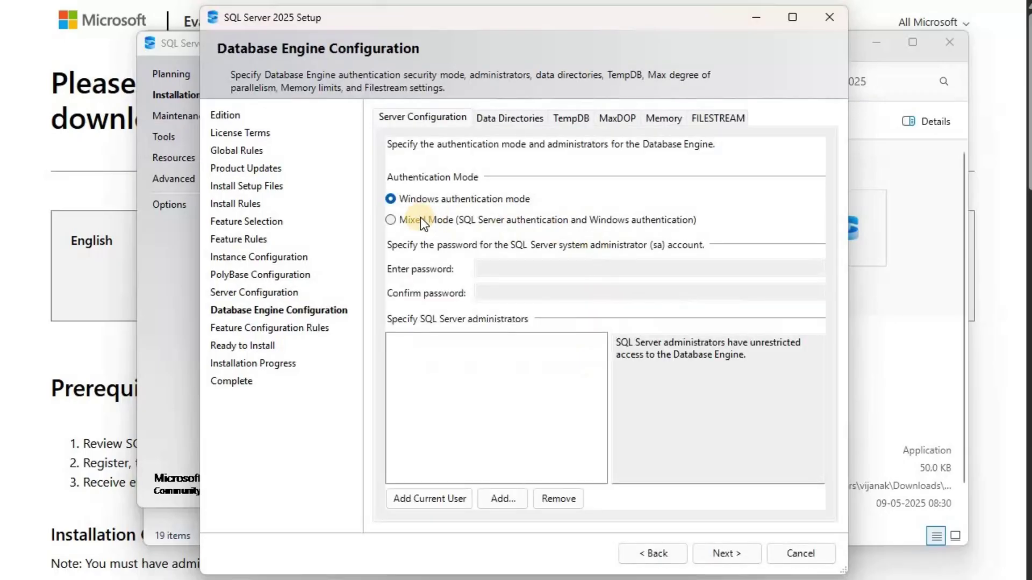
# - Choose Mixed Mode authentication, enter and confirm the sa account password, and add the current user as SQL Server administrator
pyautogui.click(433, 219)
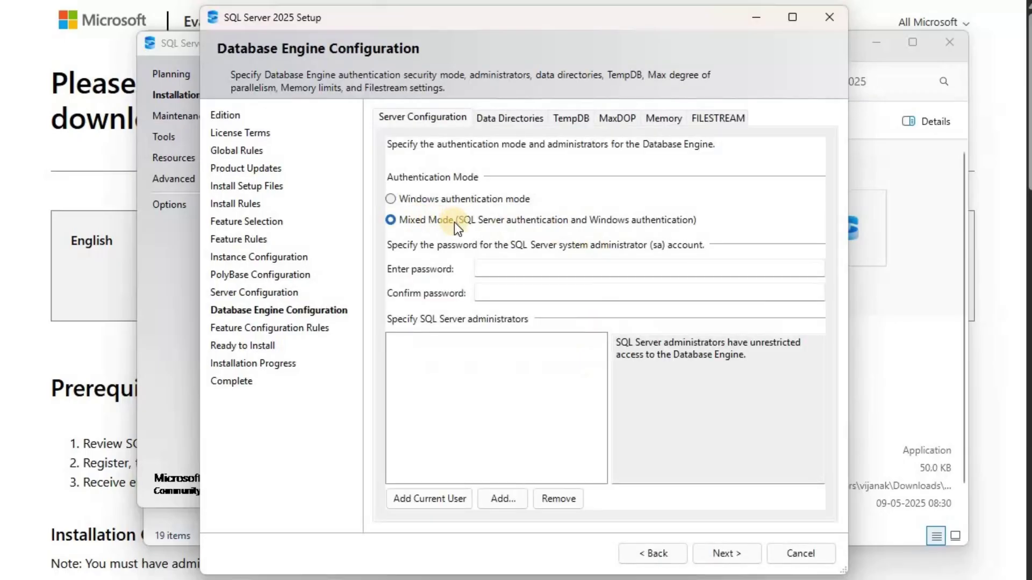
pyautogui.click(546, 270)
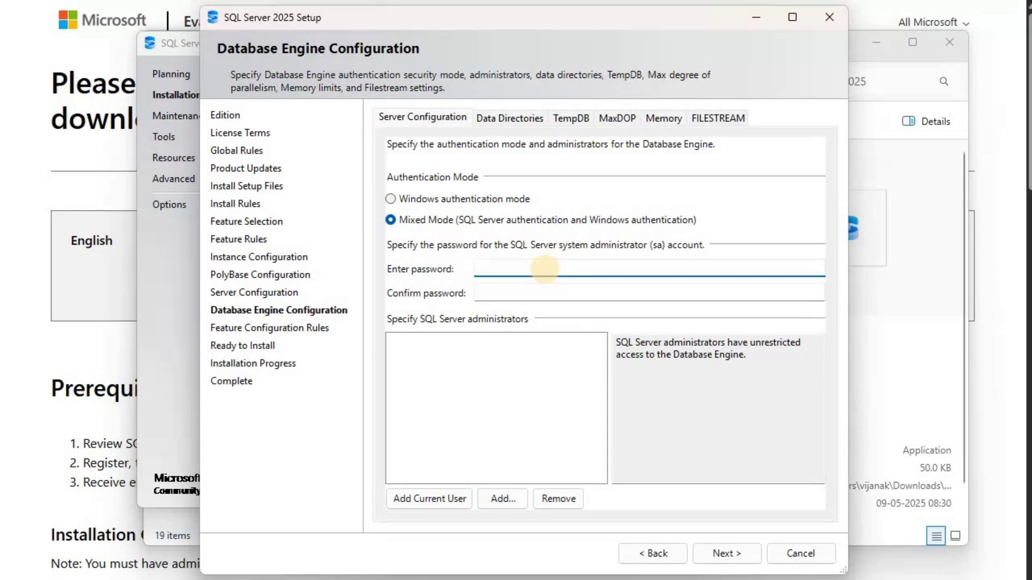
pyautogui.write('•••••••••••')
pyautogui.press('Tab')
pyautogui.write('•••••')
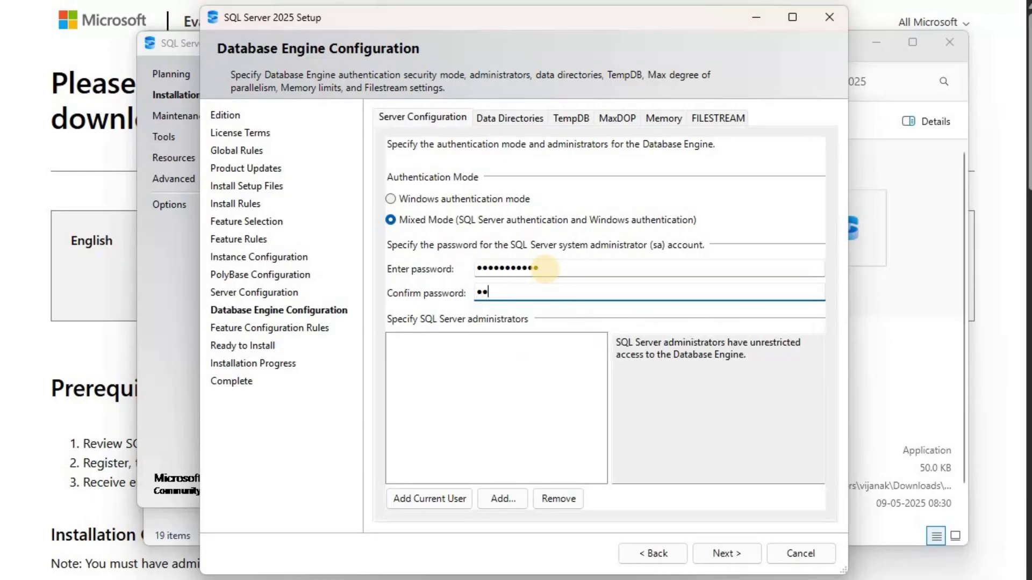
pyautogui.write('••••••')
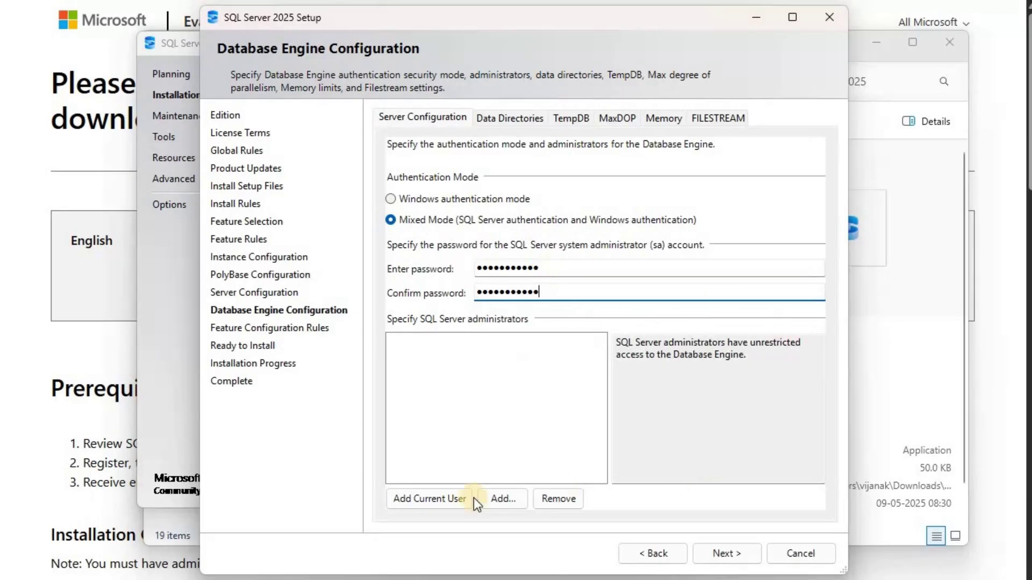
pyautogui.click(453, 502)
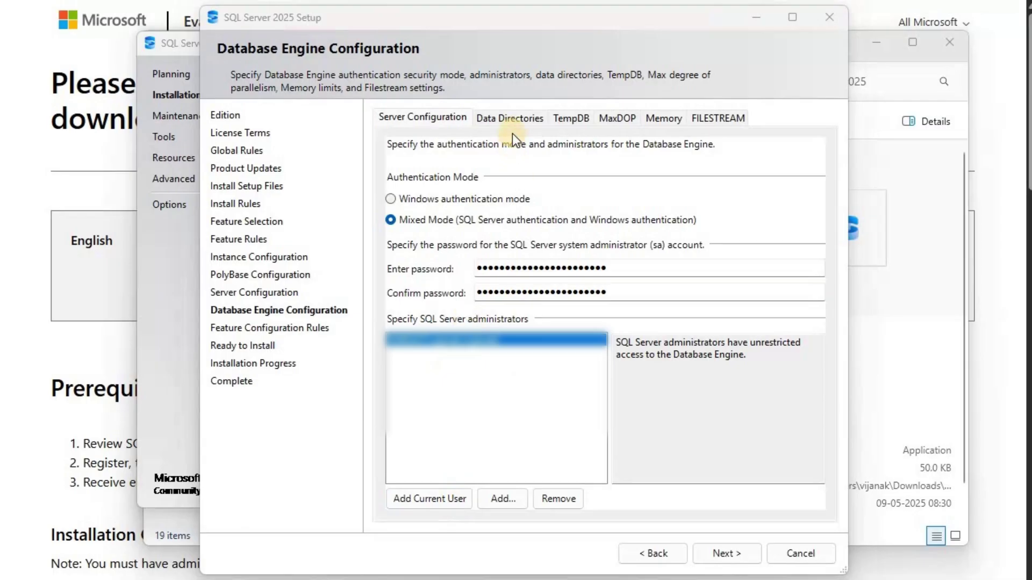
# - Review the data directories and configure TempDB with 4 data files, 256 MB initial size and 256 MB autogrowth
pyautogui.click(519, 120)
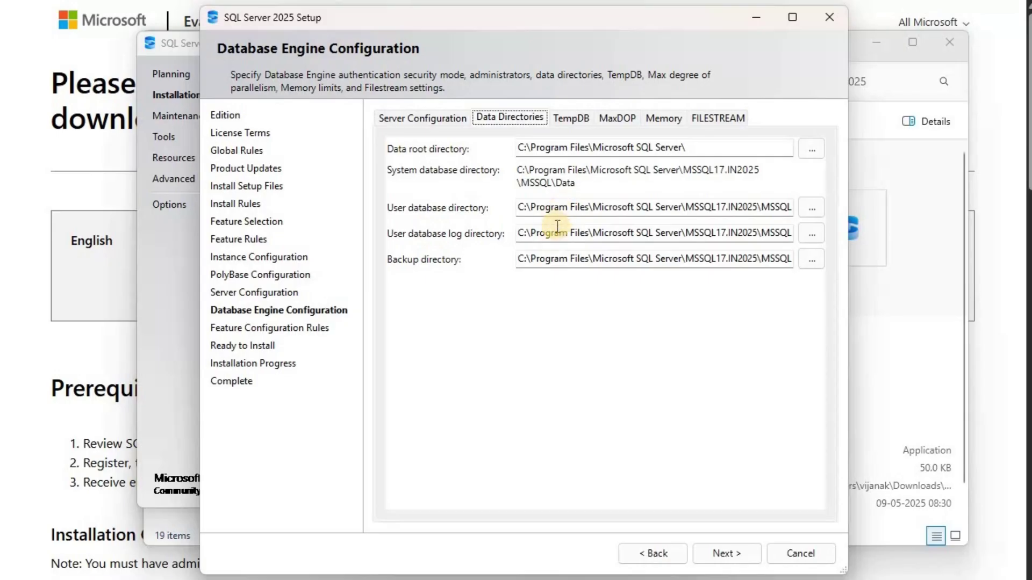
pyautogui.click(576, 117)
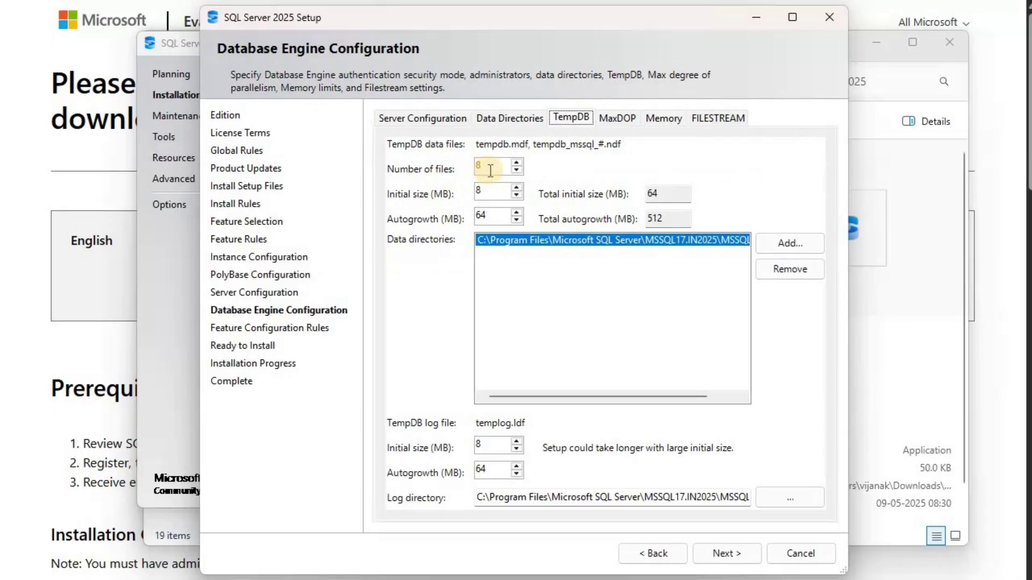
pyautogui.doubleClick(484, 167)
pyautogui.write('4')
pyautogui.press('Tab')
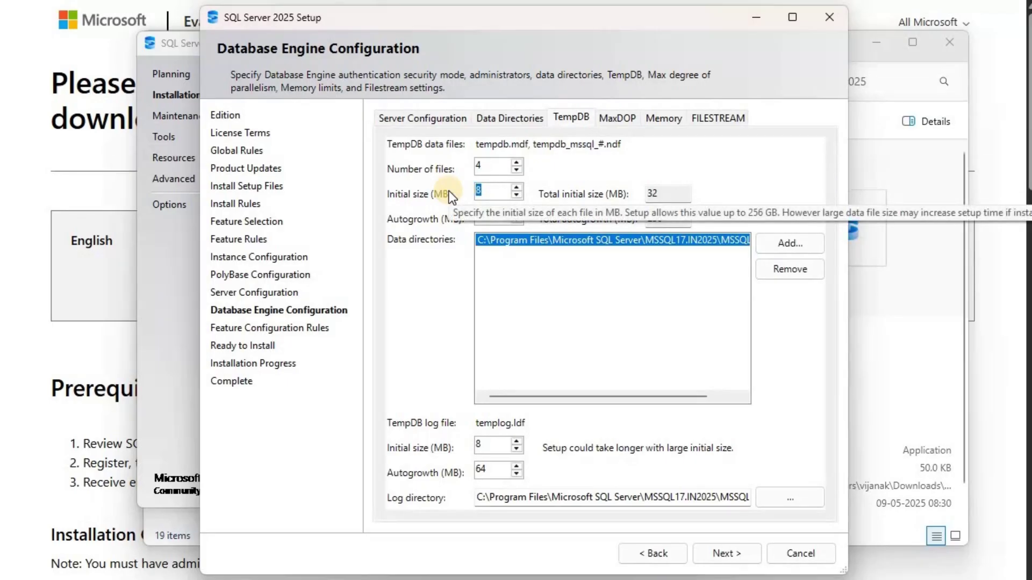
pyautogui.write('256')
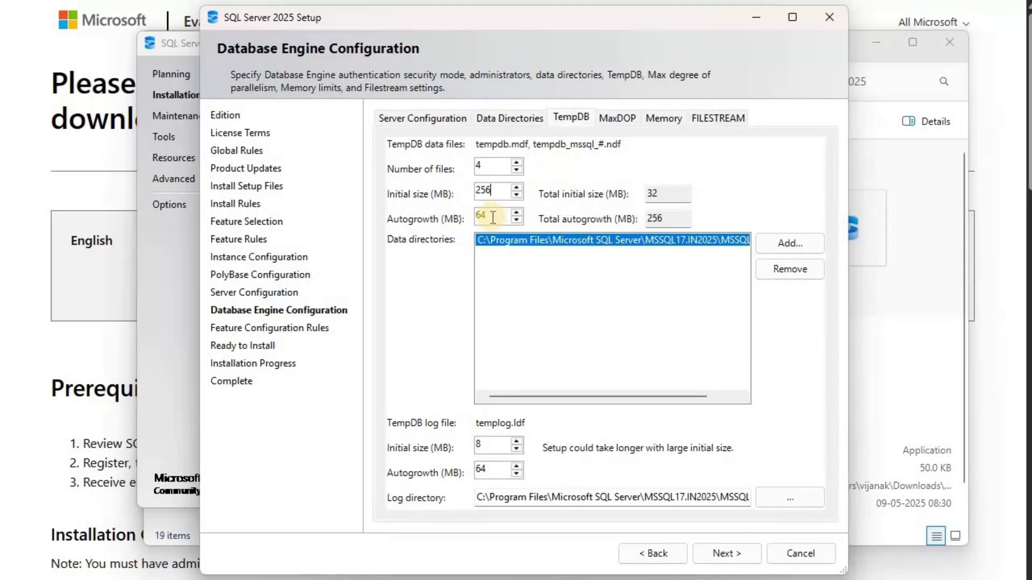
pyautogui.press('Tab')
pyautogui.write('256')
pyautogui.moveTo(640, 401); pyautogui.dragTo(695, 406)
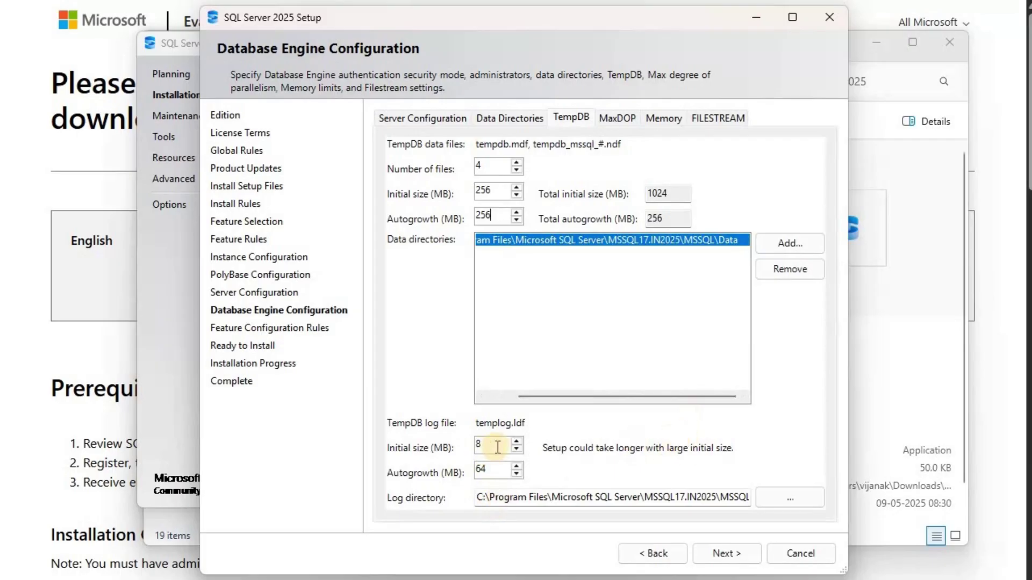
# - Set the TempDB log file's initial size and autogrowth to 256 MB each
pyautogui.moveTo(483, 446); pyautogui.dragTo(457, 448)
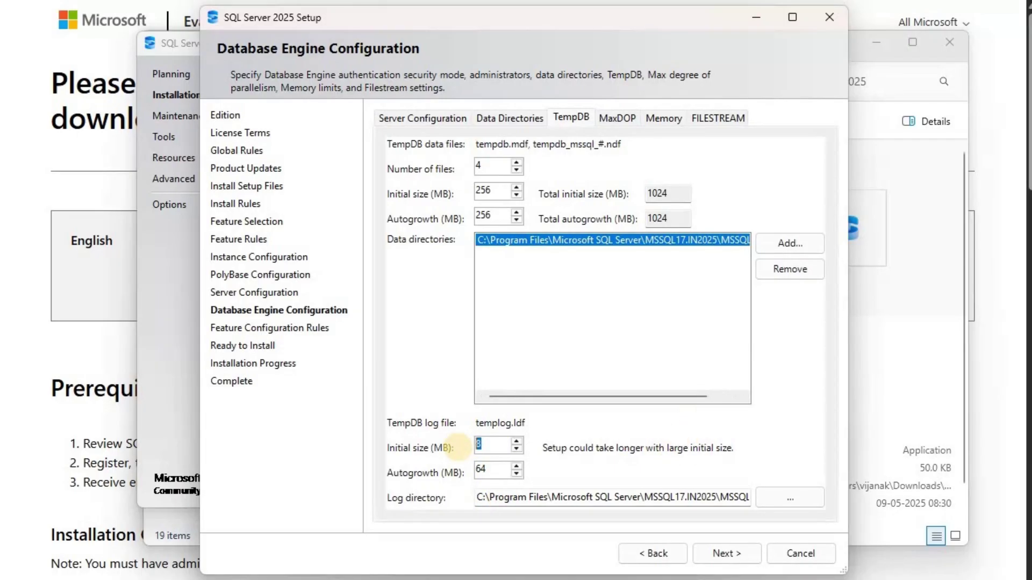
pyautogui.write('256')
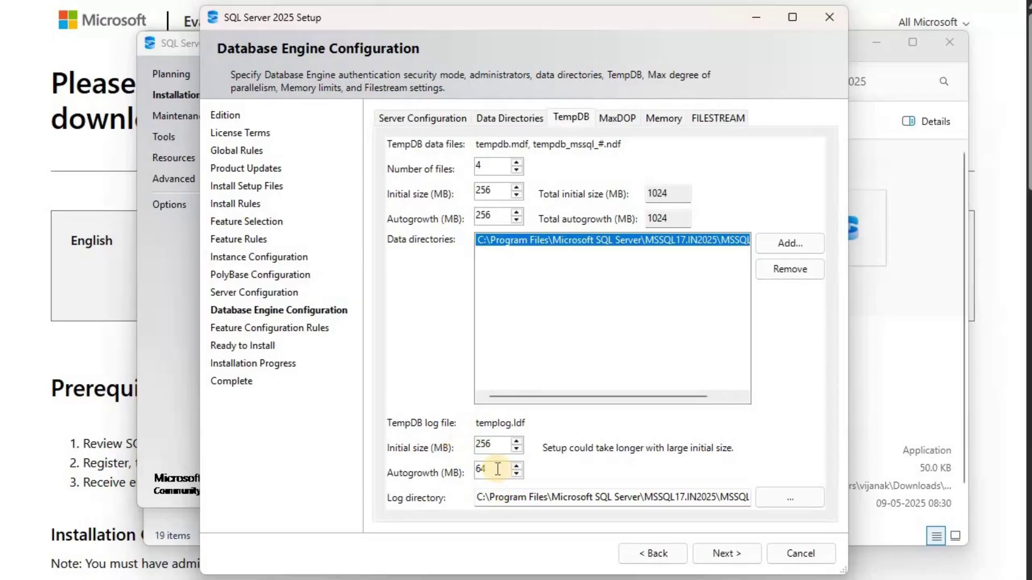
pyautogui.press('Tab')
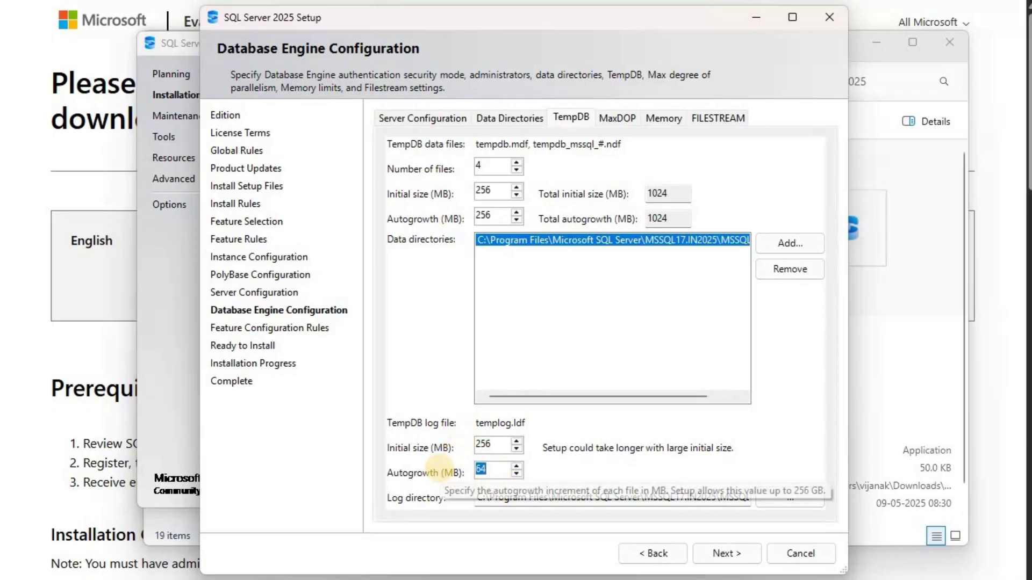
pyautogui.write('256')
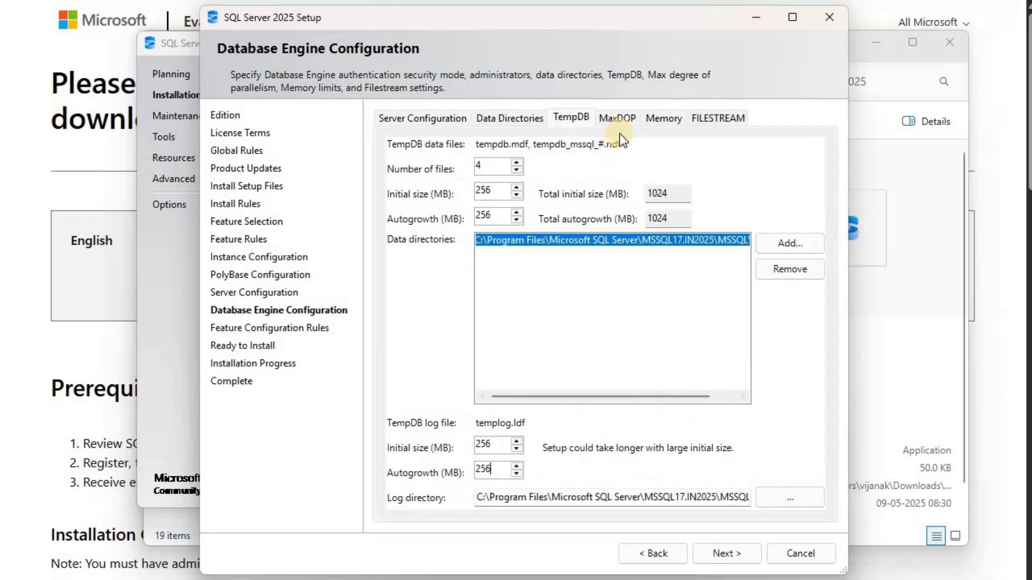
# - Set the maximum degree of parallelism (MaxDOP) for the instance to 4
pyautogui.click(615, 120)
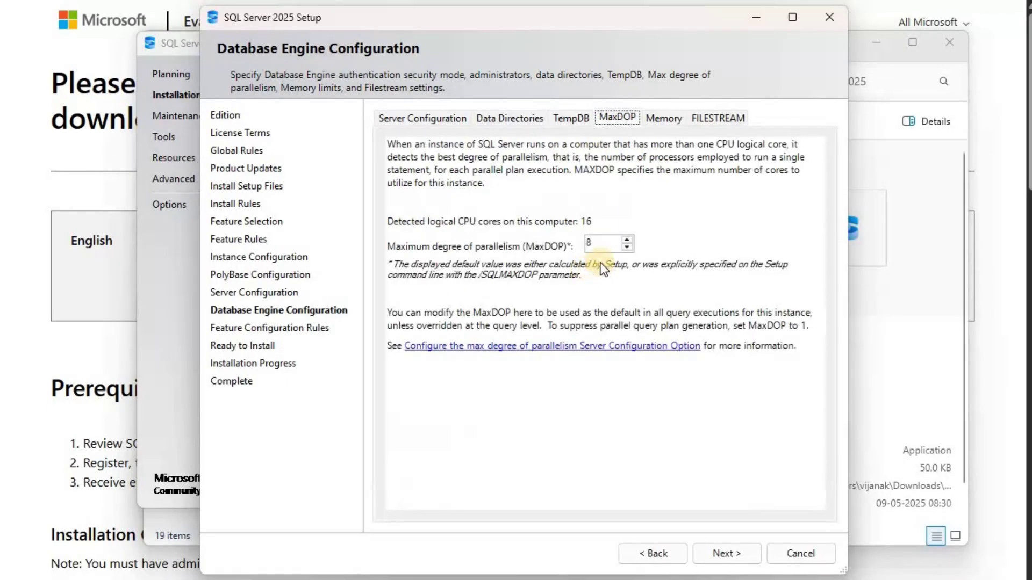
pyautogui.doubleClick(589, 243)
pyautogui.write('4')
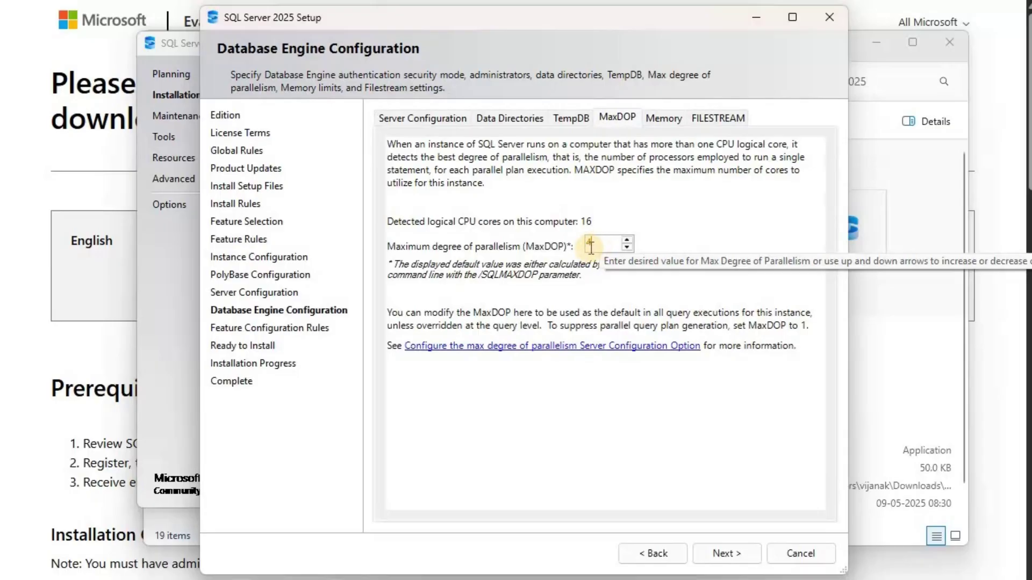
pyautogui.click(600, 240)
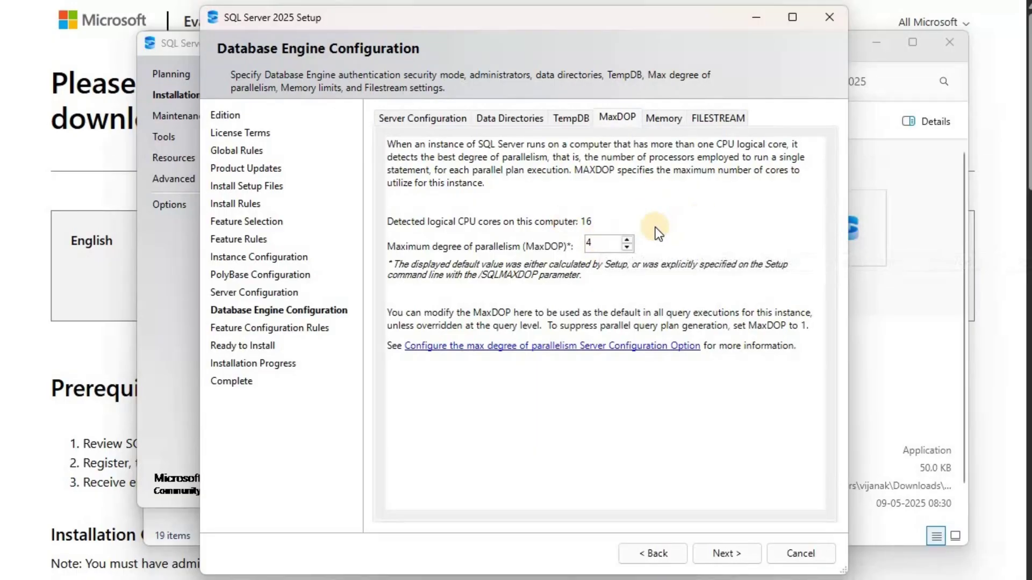
# - Choose the Recommended memory option with a max server memory of 20000 MB, accept the memory configuration and continue to the installation summary
pyautogui.click(663, 118)
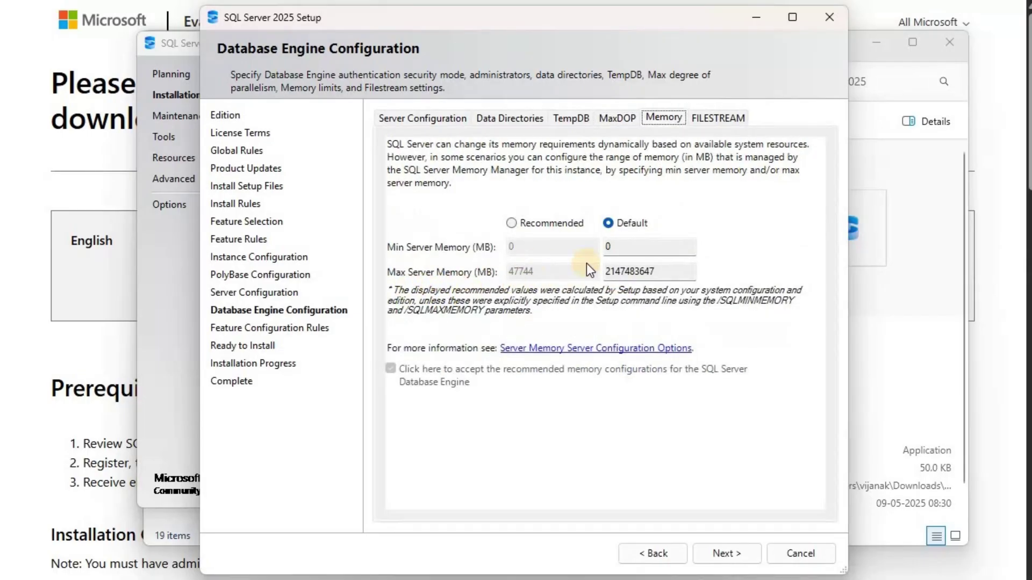
pyautogui.click(540, 224)
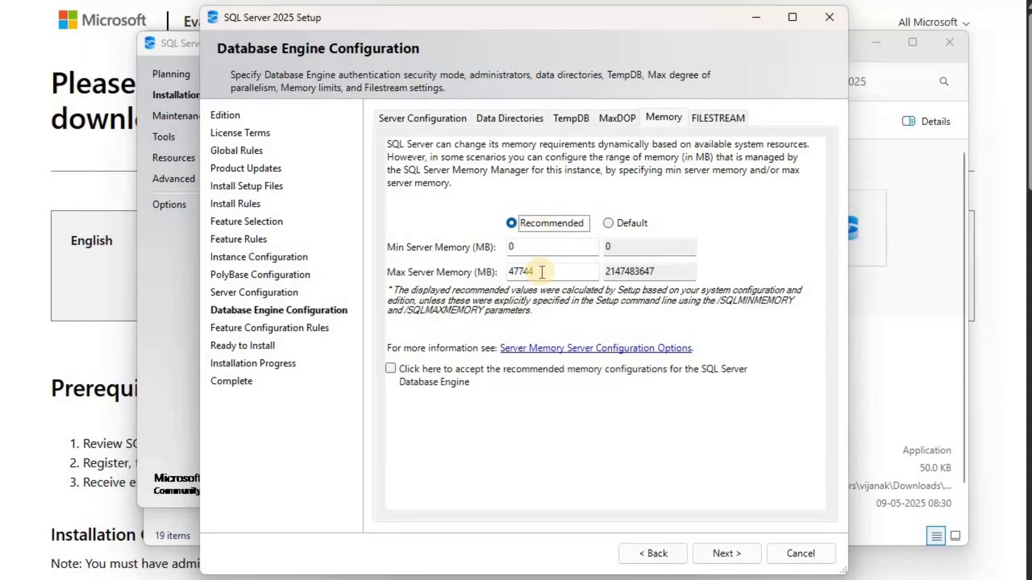
pyautogui.press('Tab')
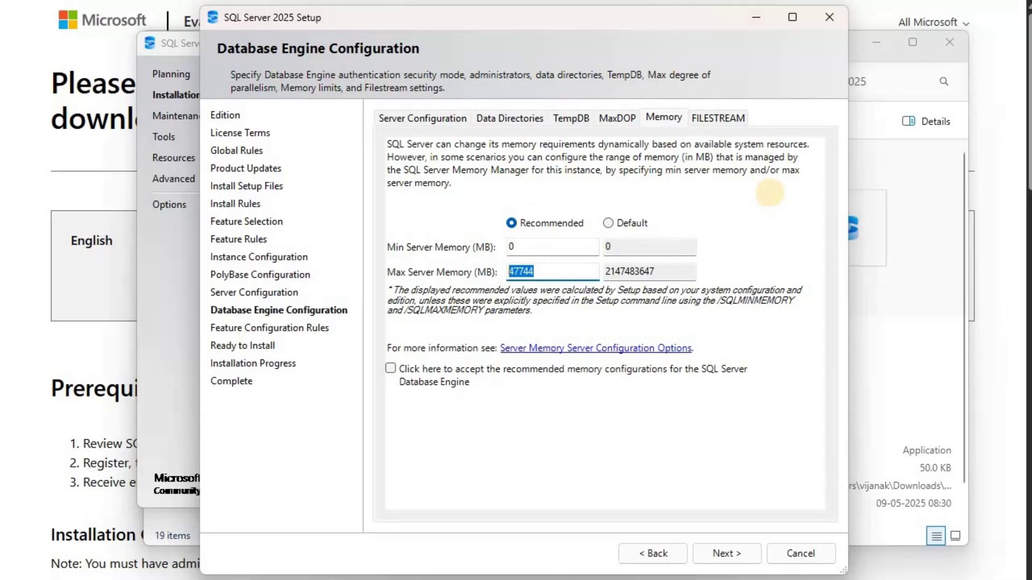
pyautogui.write('20000')
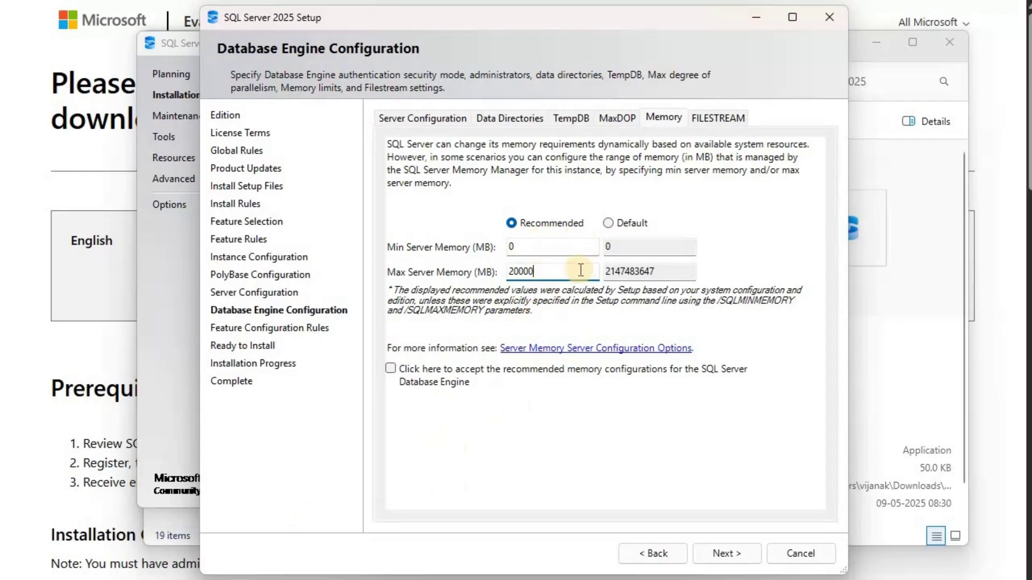
pyautogui.click(389, 369)
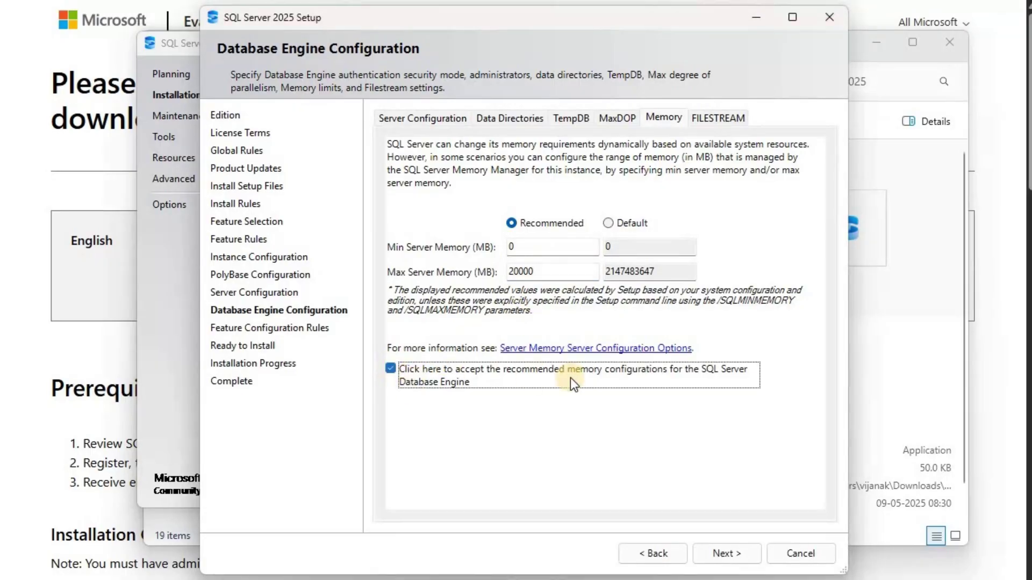
pyautogui.click(731, 556)
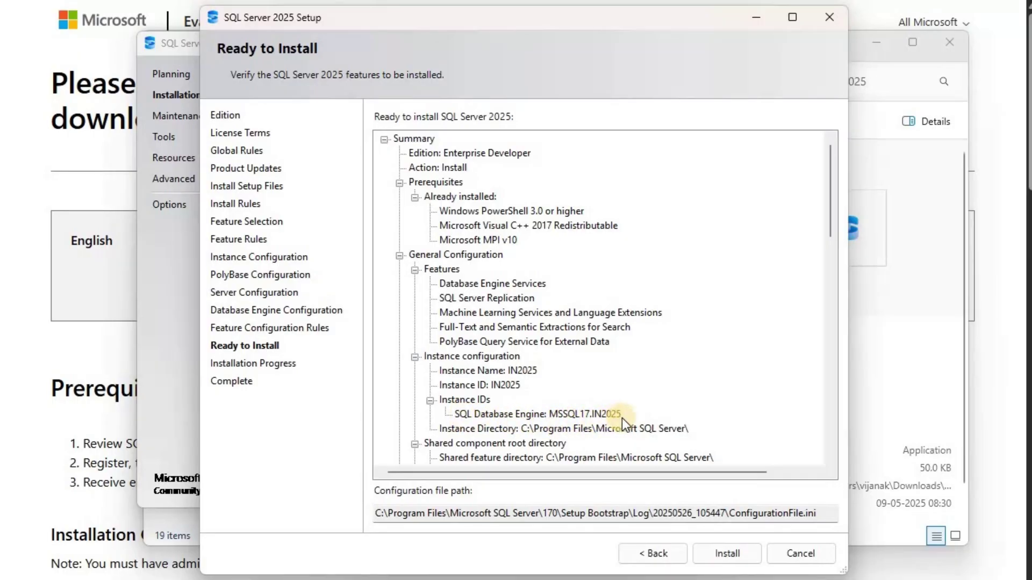
# - Run the SQL Server 2025 installation with the summarized configuration and close the setup wizard once it completes
pyautogui.click(731, 551)
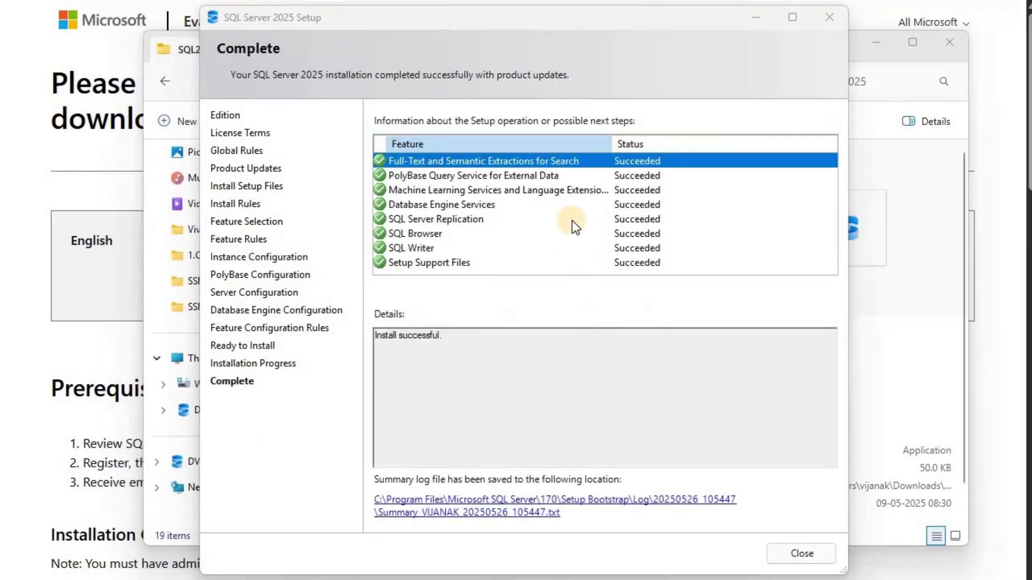
pyautogui.click(795, 552)
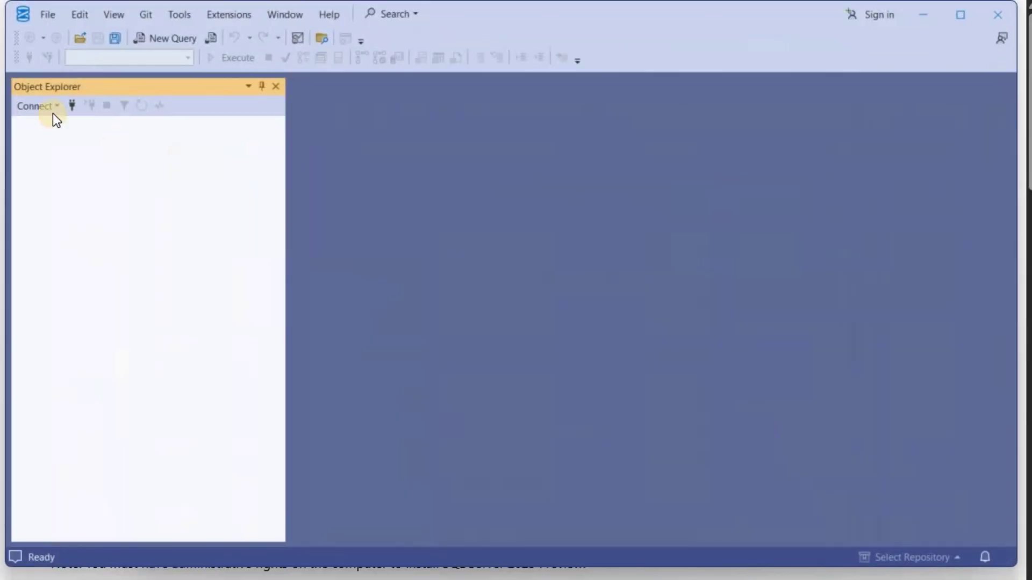
# - In SQL Server Management Studio, connect to the IN2025 Database Engine instance using SQL Server Authentication with the saved sa login
pyautogui.click(50, 109)
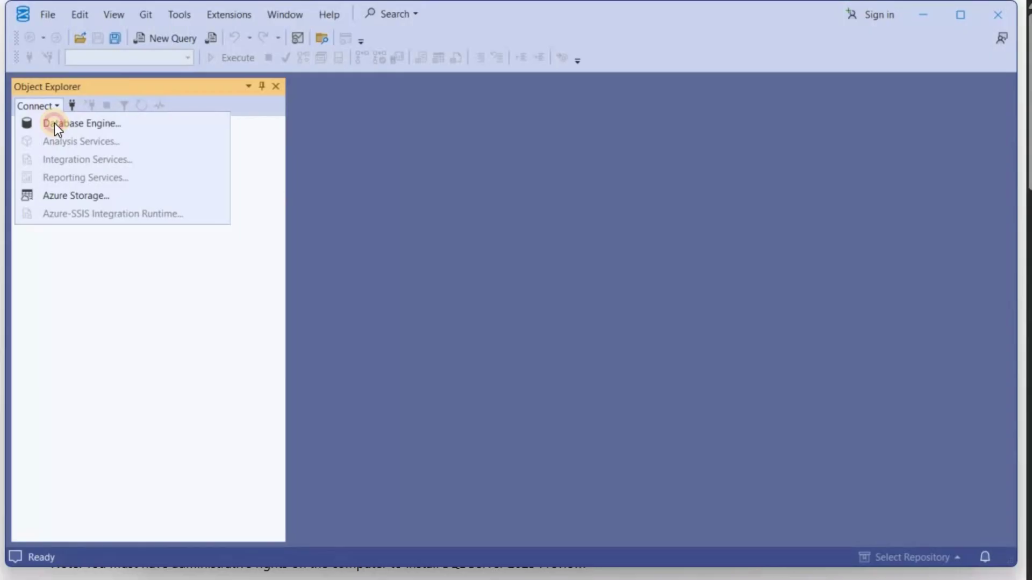
pyautogui.click(54, 124)
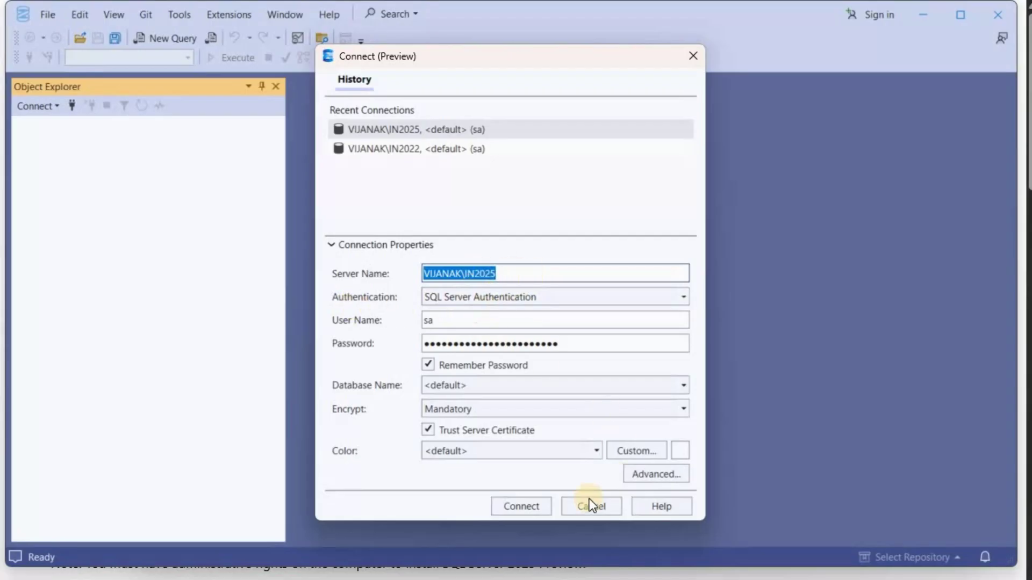
pyautogui.click(524, 508)
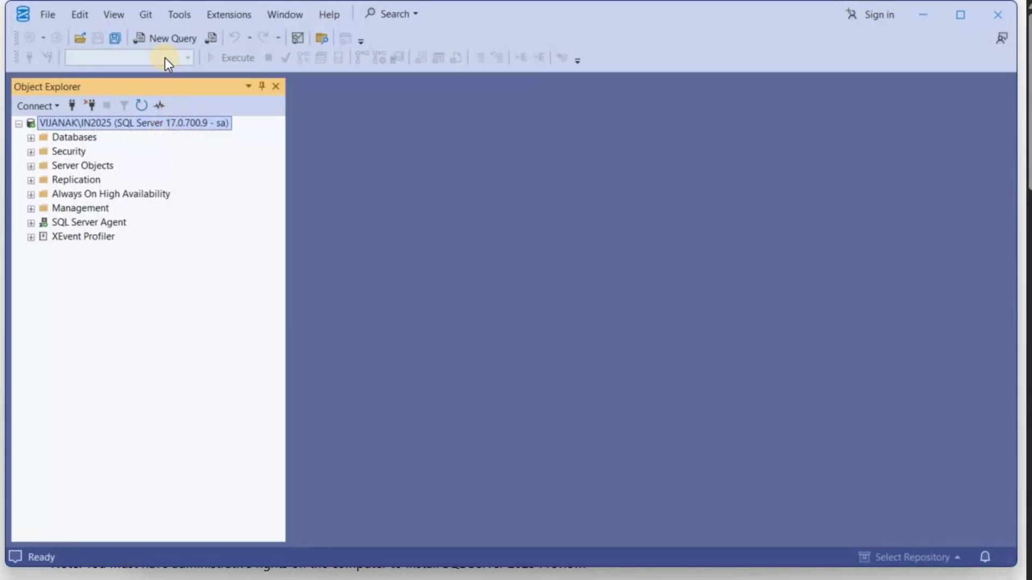
pyautogui.click(156, 35)
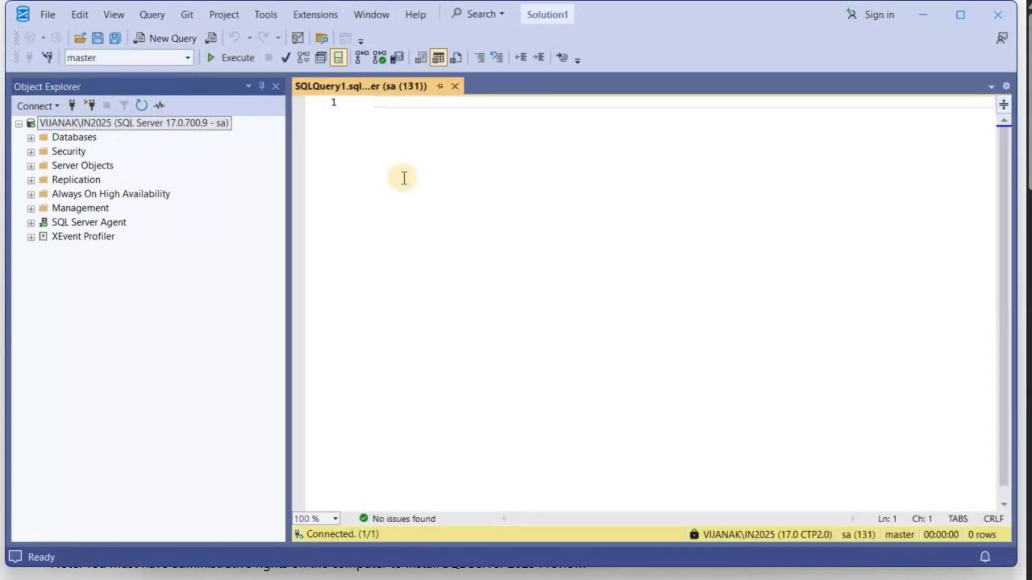
pyautogui.write('select')
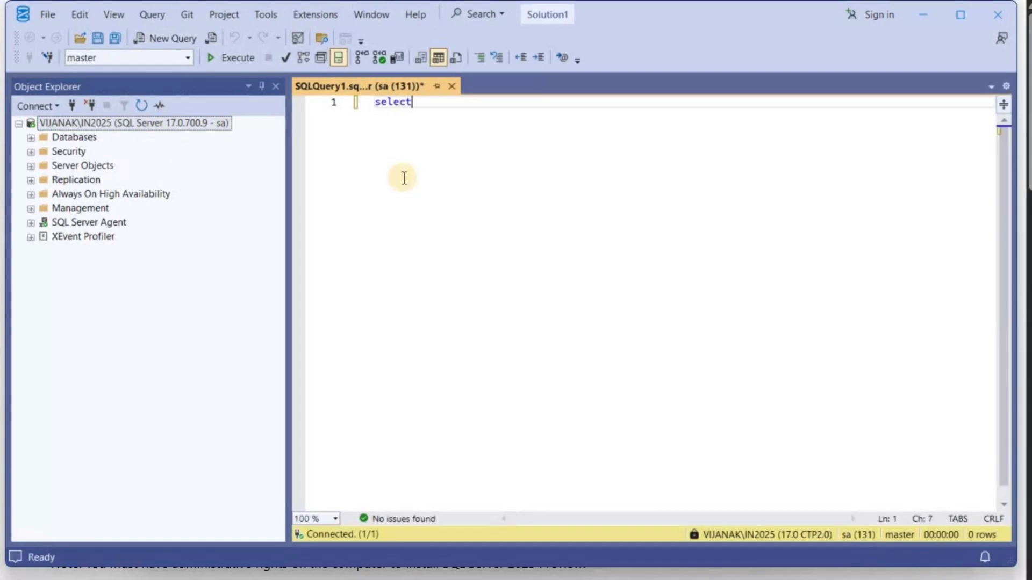
pyautogui.write(' @@vers')
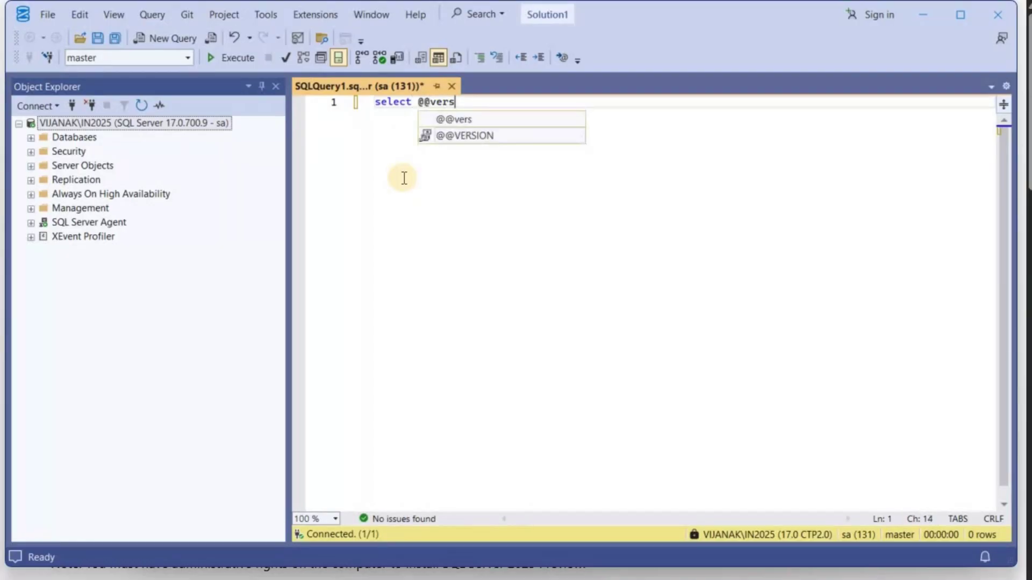
pyautogui.write('ion')
pyautogui.press('Escape')
pyautogui.press('F5')
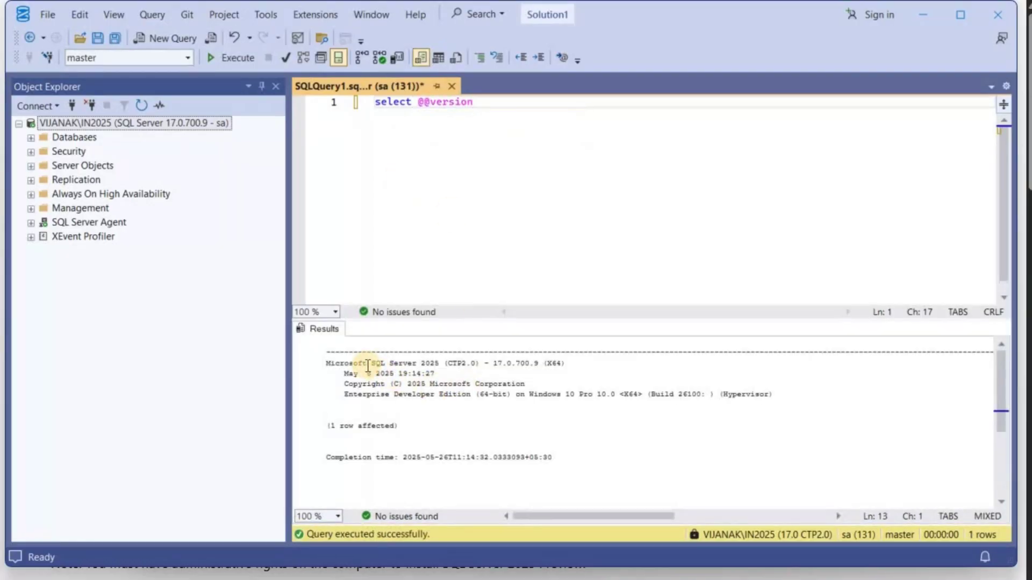